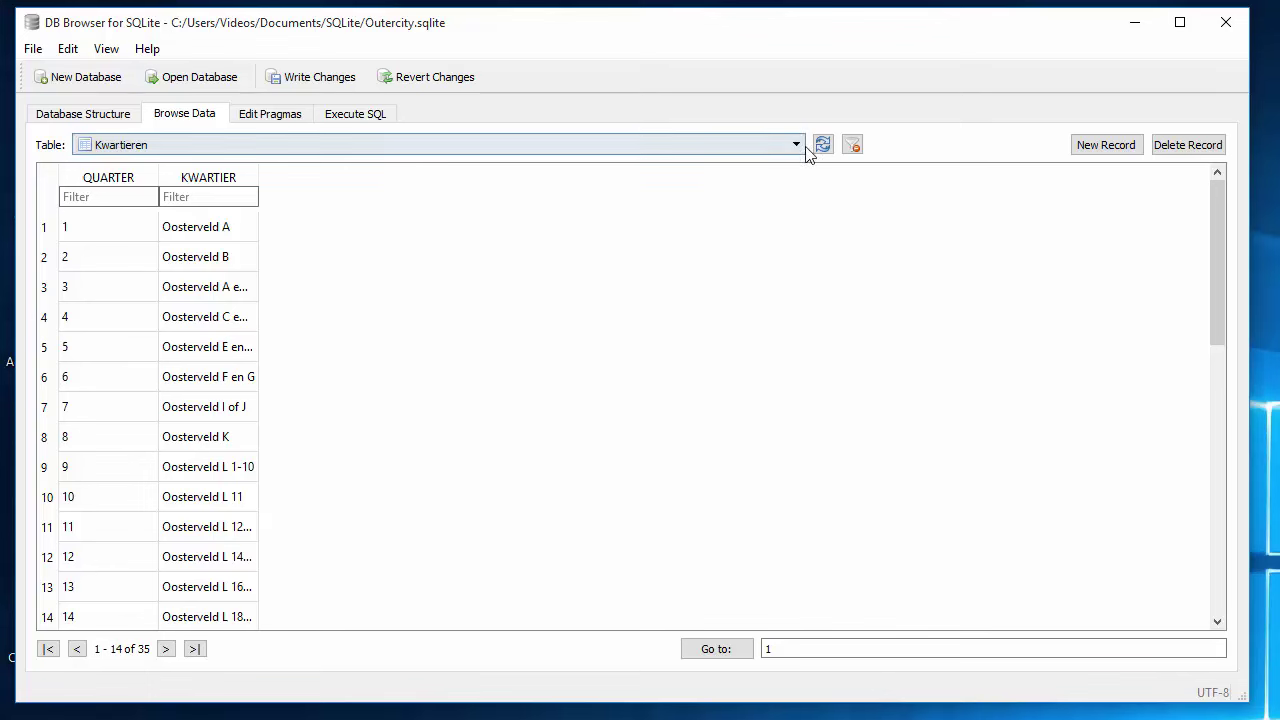
- Display the records of the Outercity table and open its table definition for modification
click(796, 146)
click(240, 200)
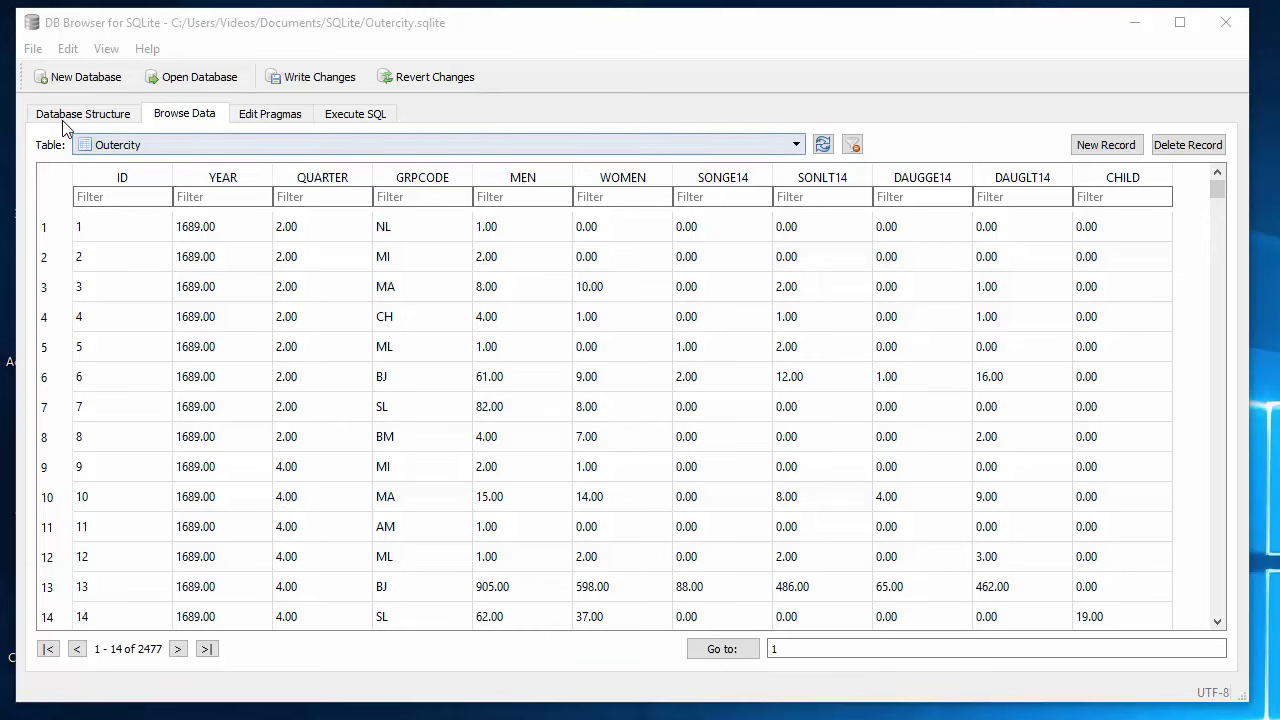
click(100, 115)
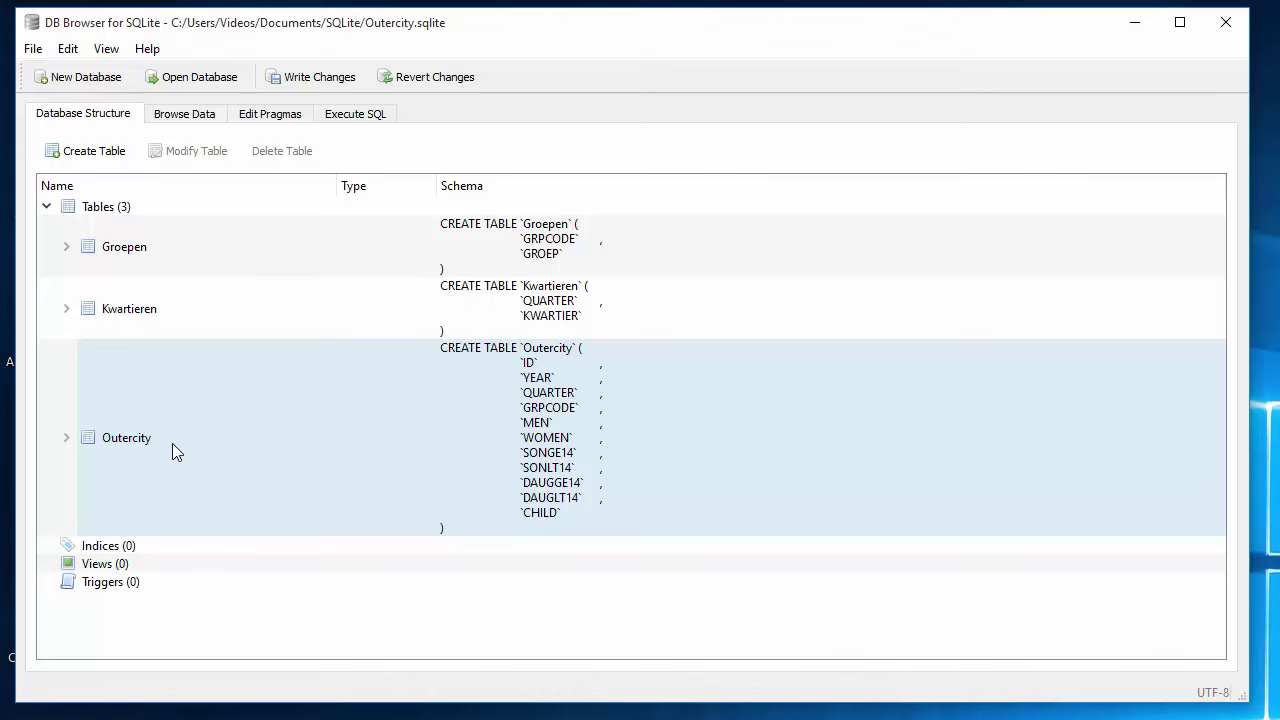
click(172, 451)
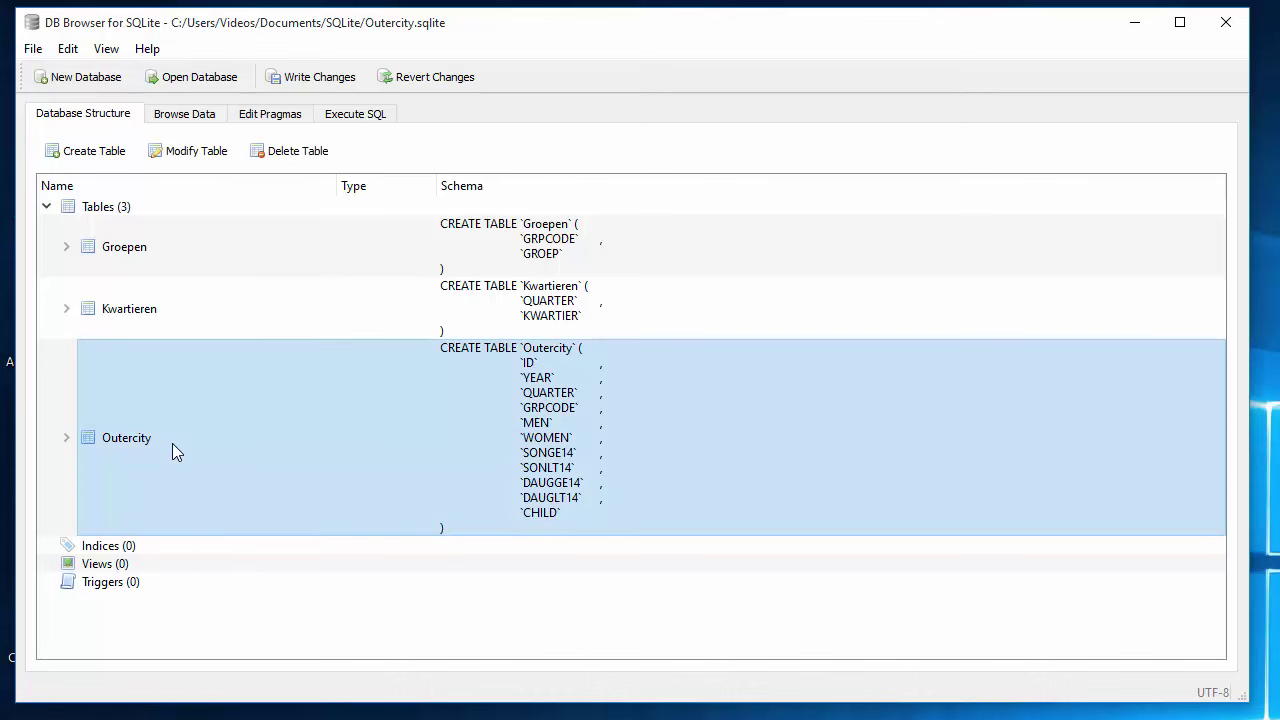
click(193, 152)
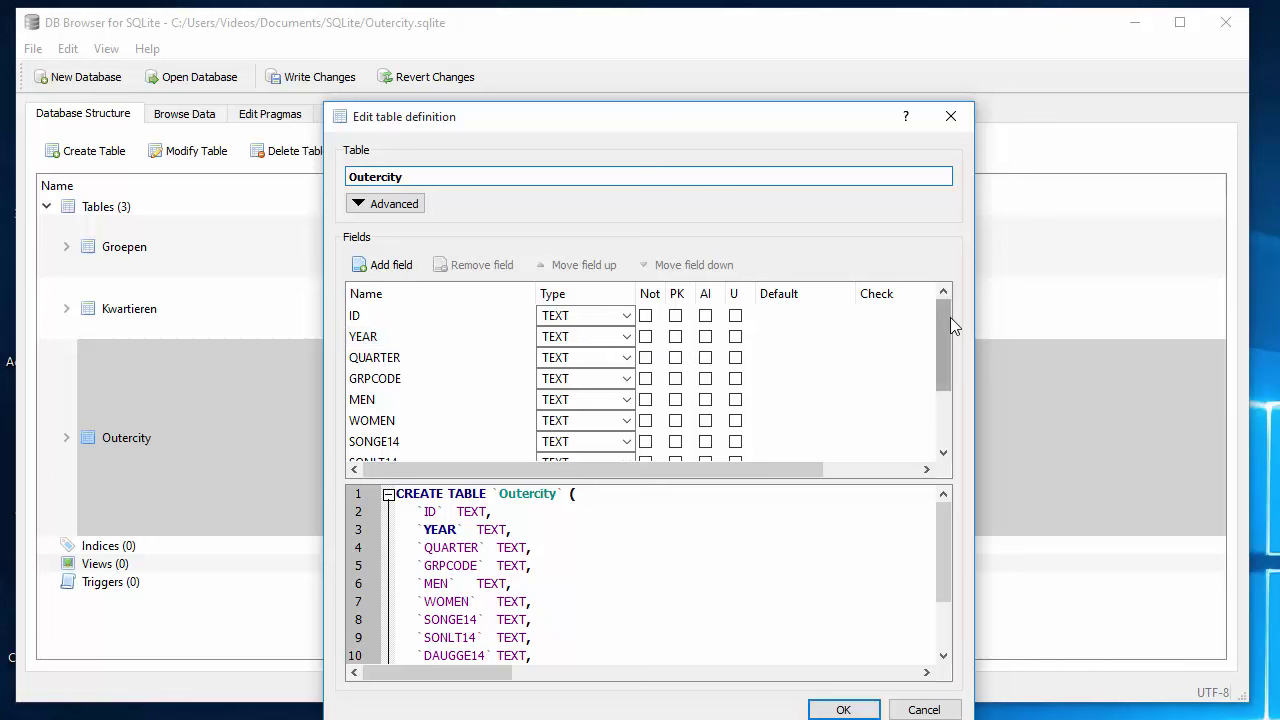
- Set the data type of the ID, YEAR and QUARTER fields in the Outercity table to INTEGER
click(627, 316)
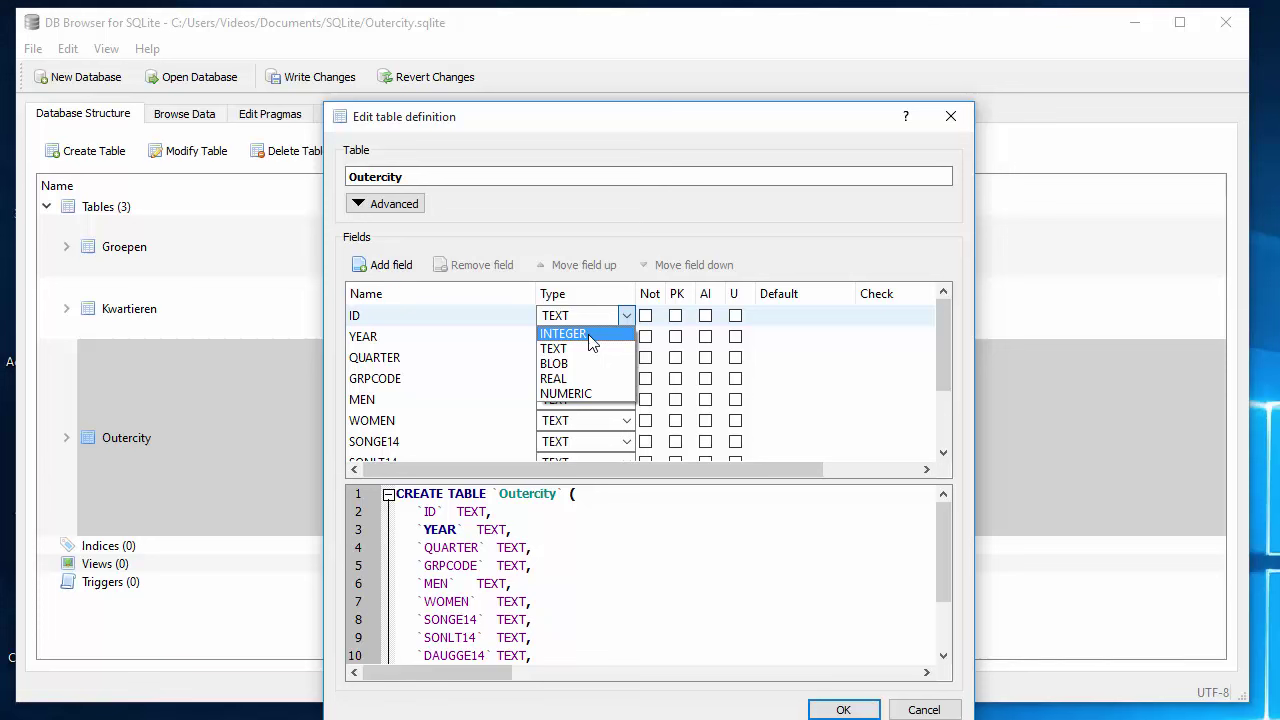
click(589, 336)
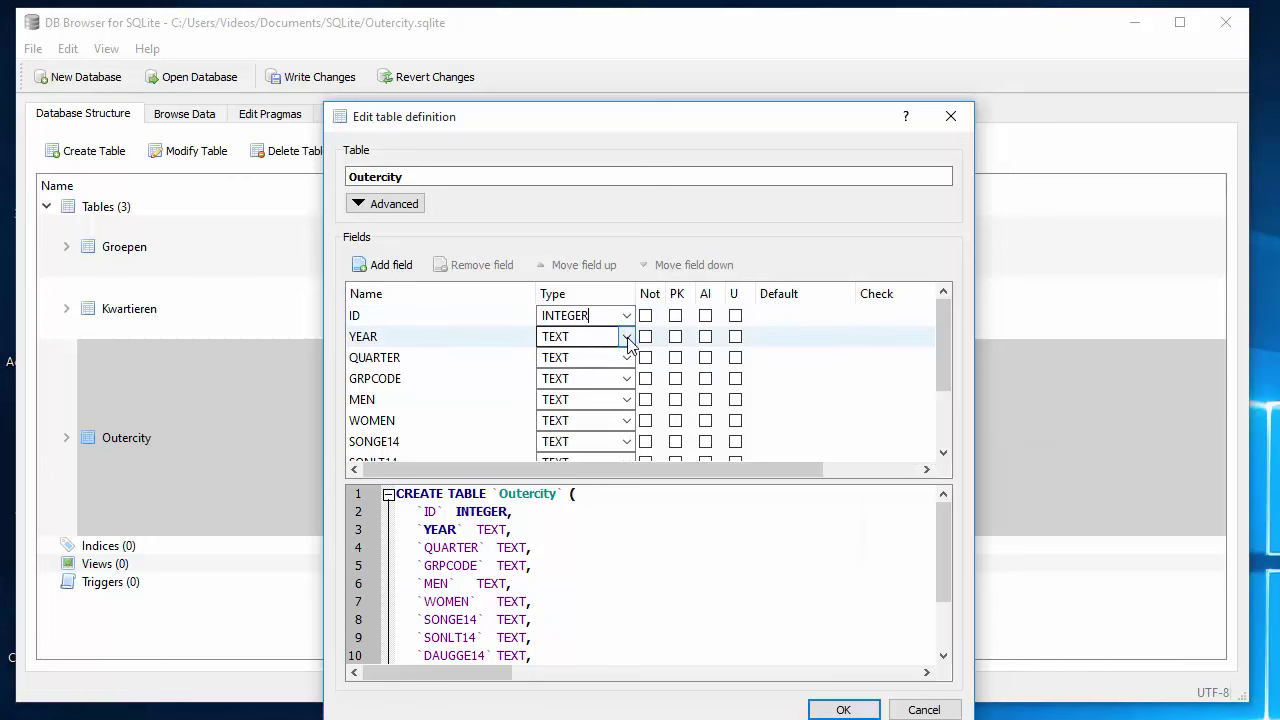
click(626, 342)
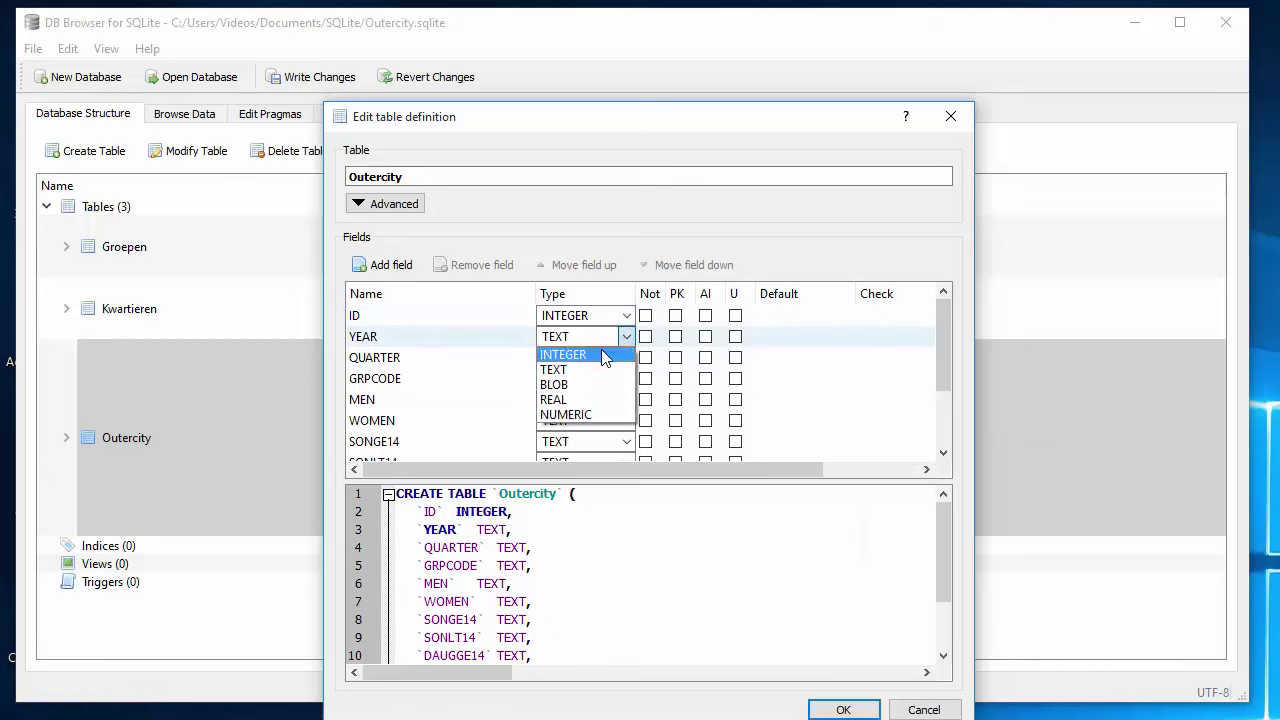
click(606, 354)
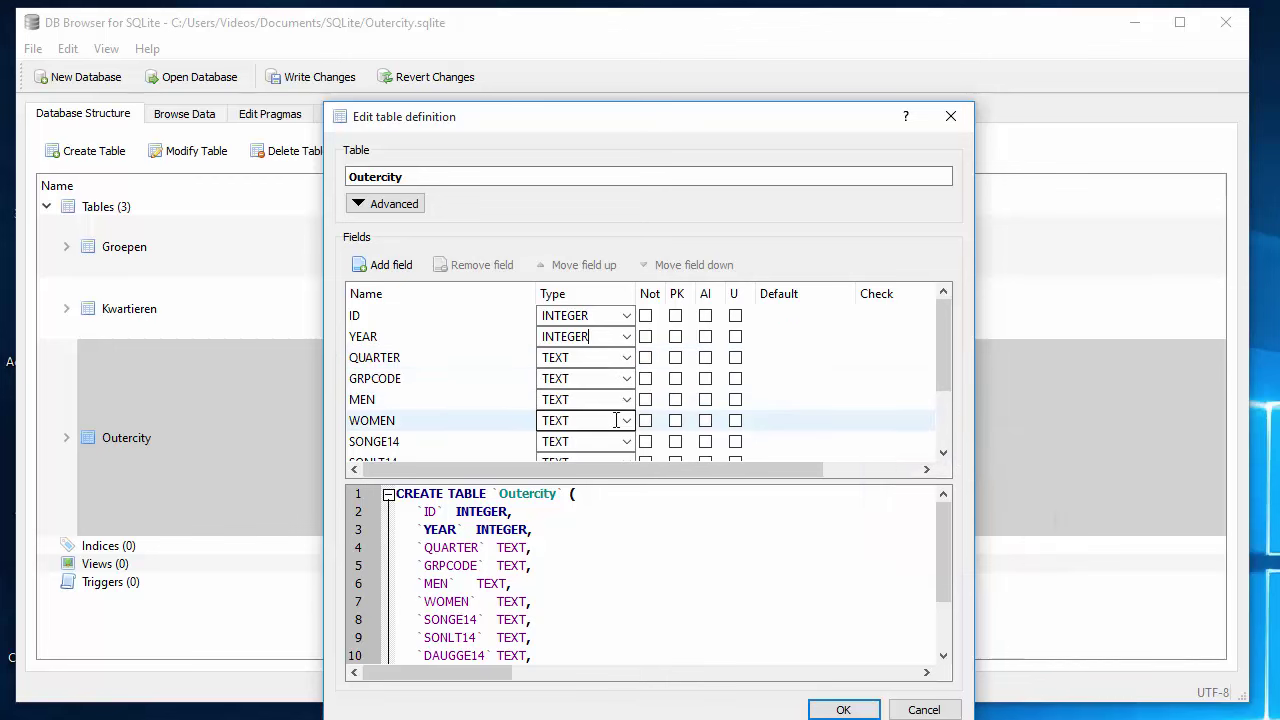
click(626, 358)
click(595, 371)
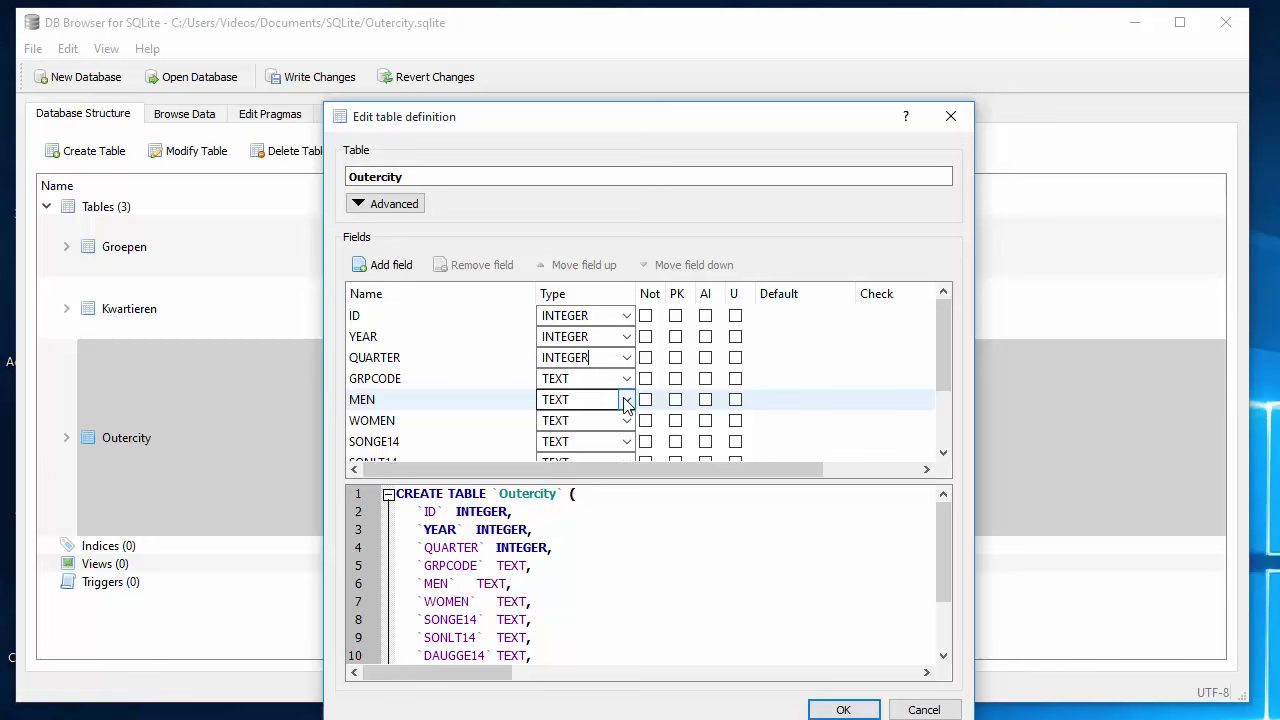
- Set the data type of the MEN, WOMEN and SONGE14 fields to INTEGER
click(627, 400)
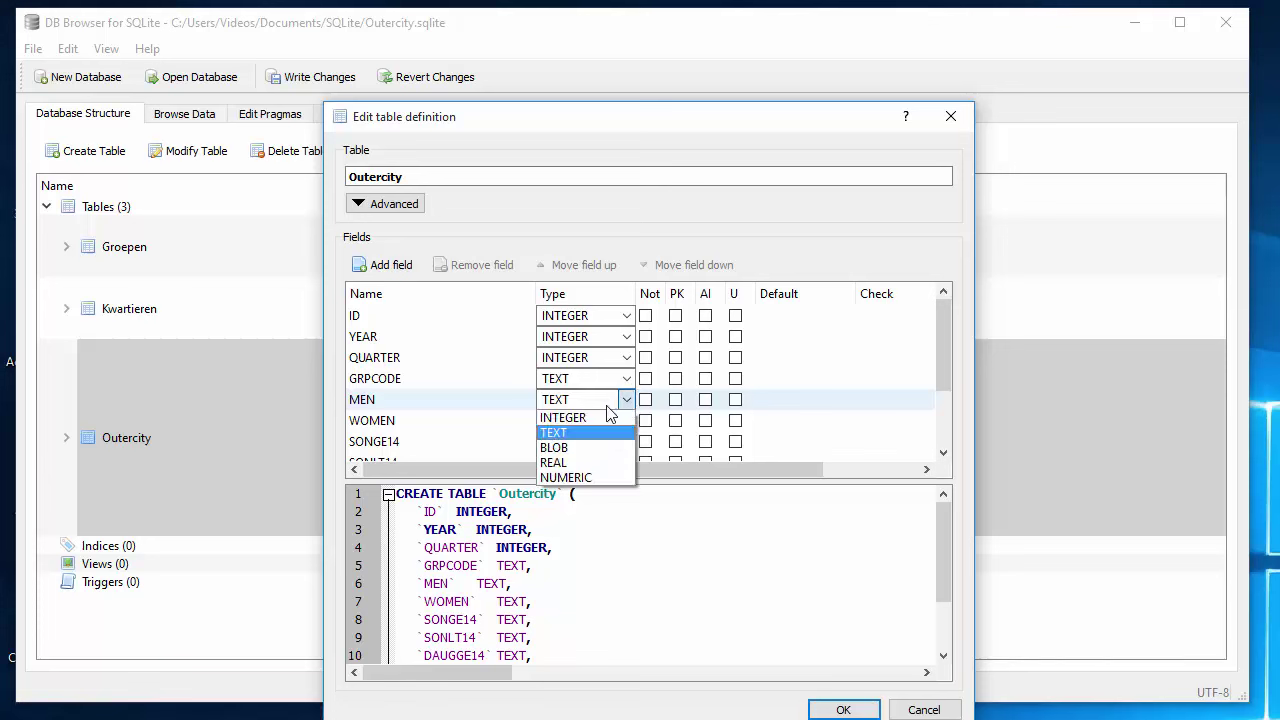
click(590, 414)
click(627, 421)
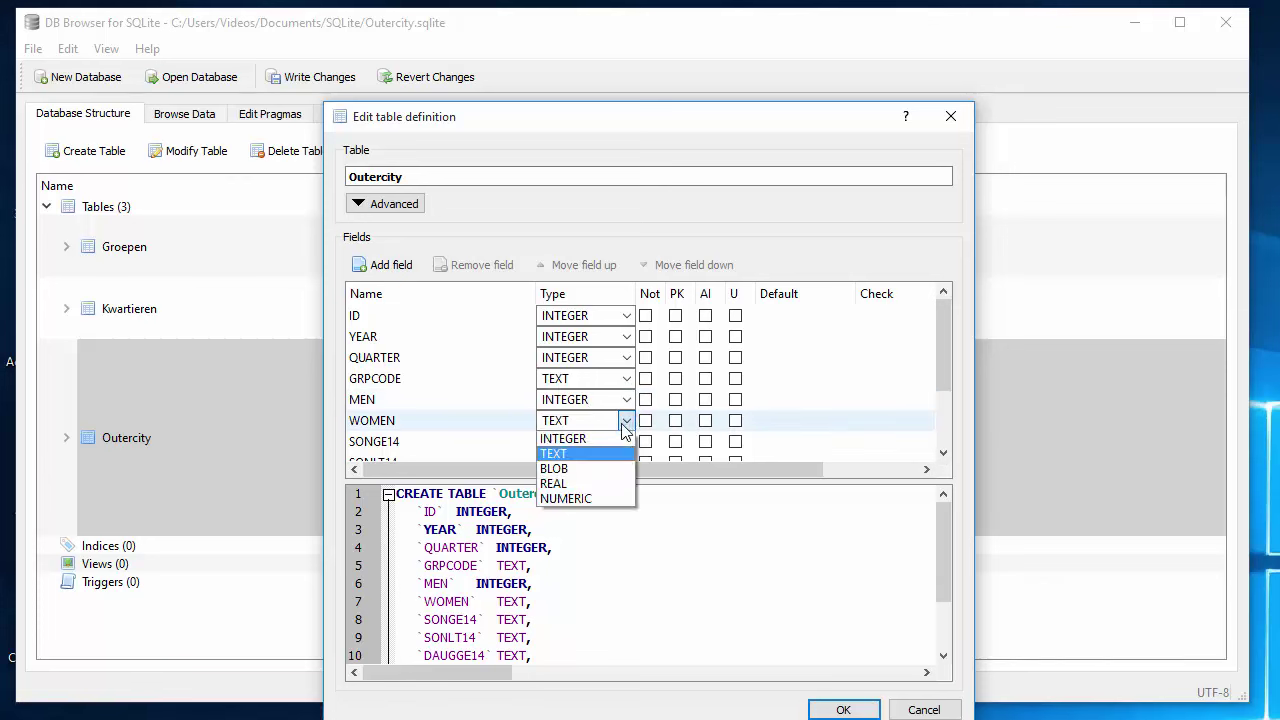
click(603, 436)
click(627, 442)
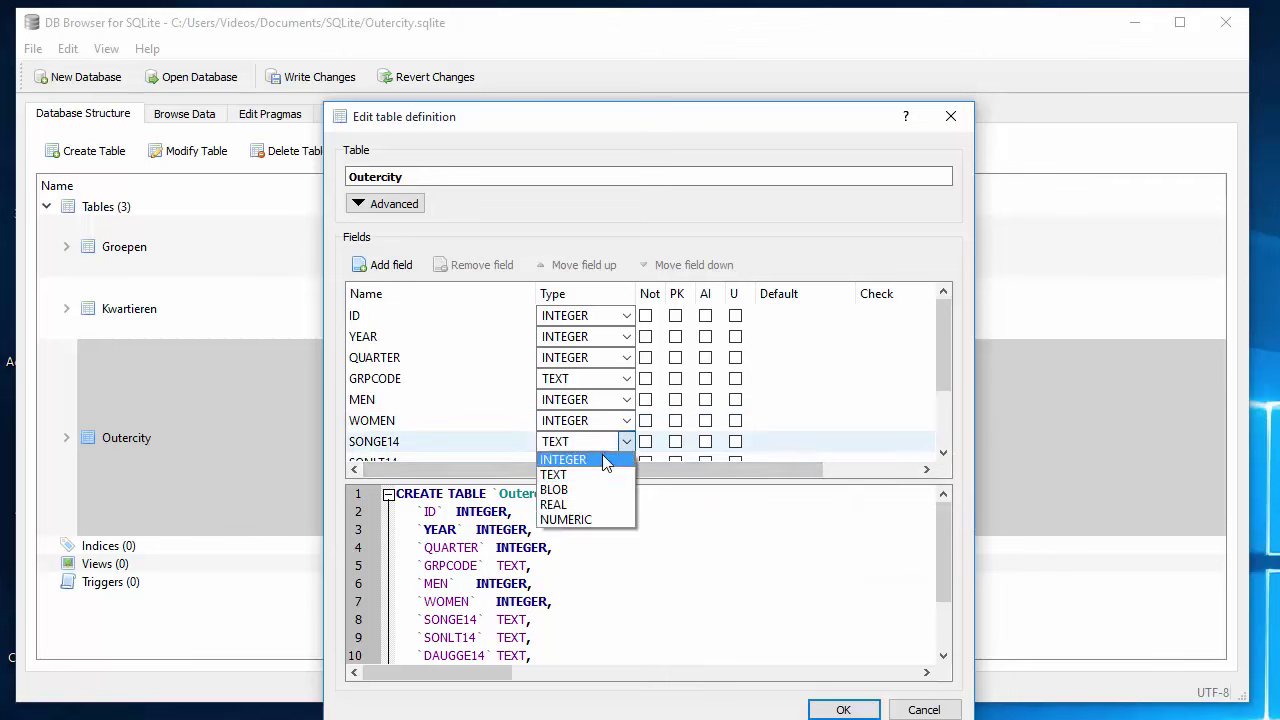
click(596, 457)
- Set the SONLT14, DAUGGE14, DAUGLT14 and CHILD fields to INTEGER and apply the modified table definition
drag(948, 369, 940, 401)
click(625, 401)
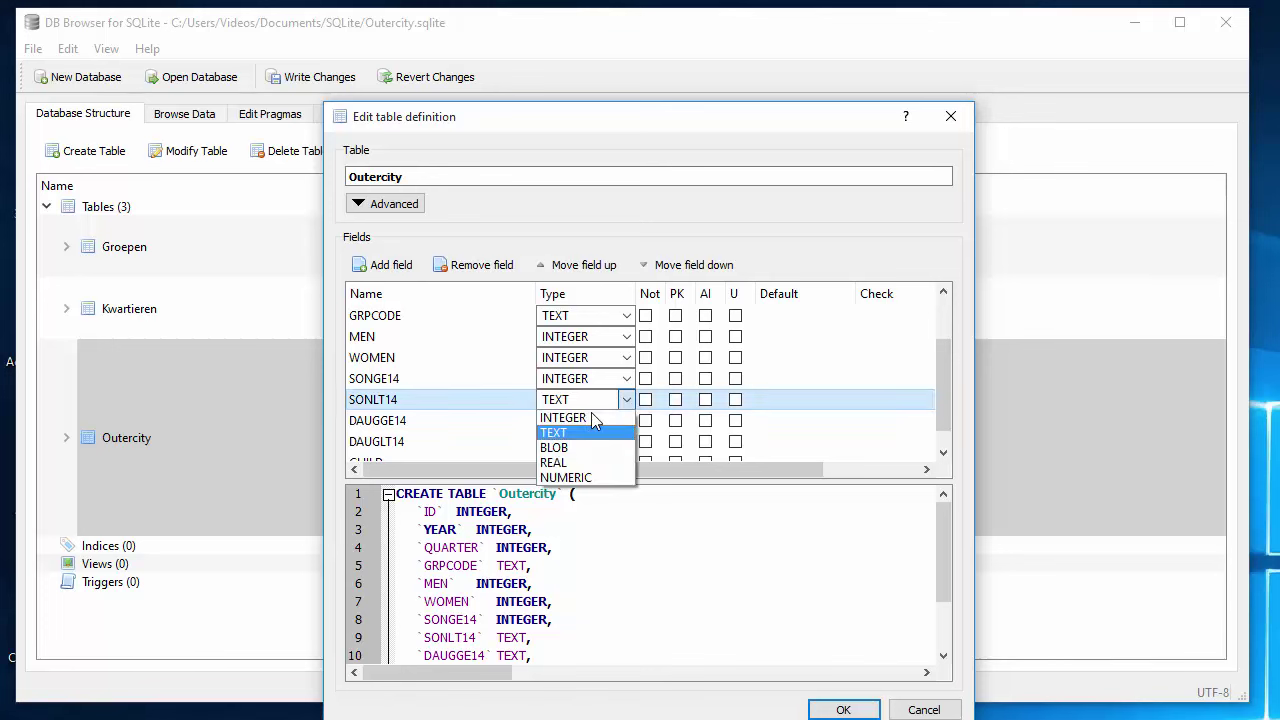
click(597, 415)
click(630, 421)
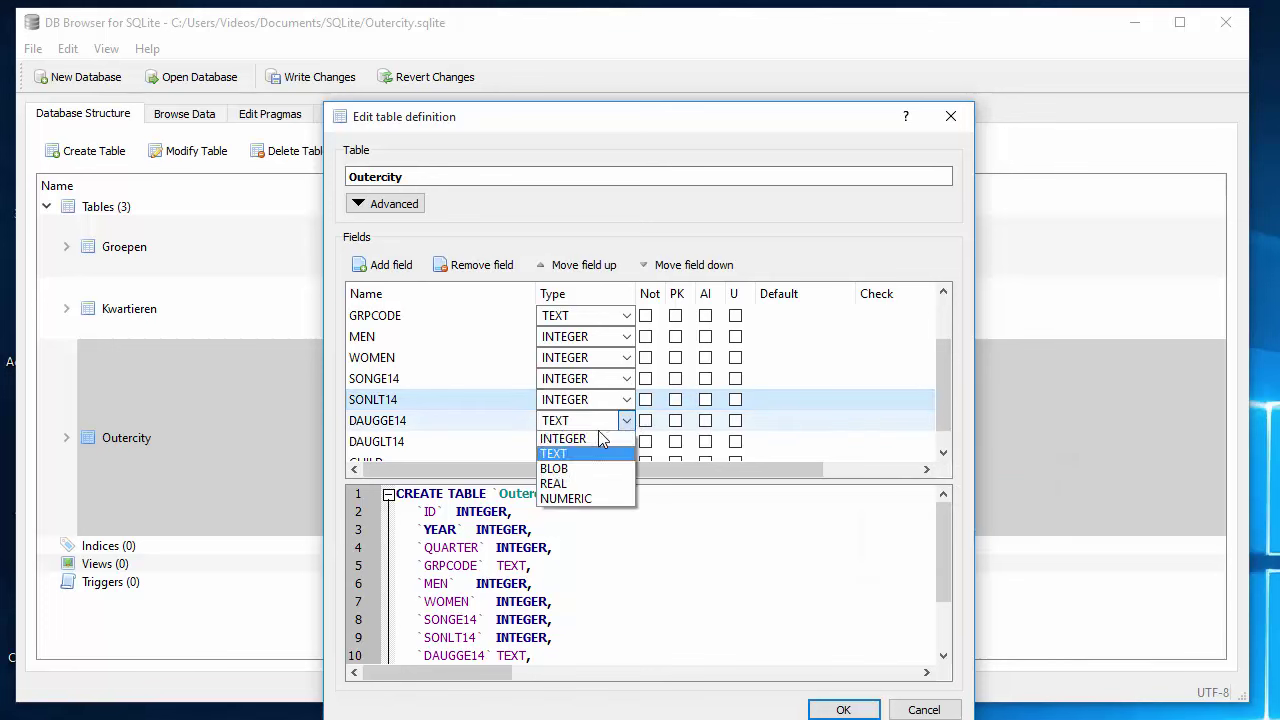
click(628, 437)
click(628, 442)
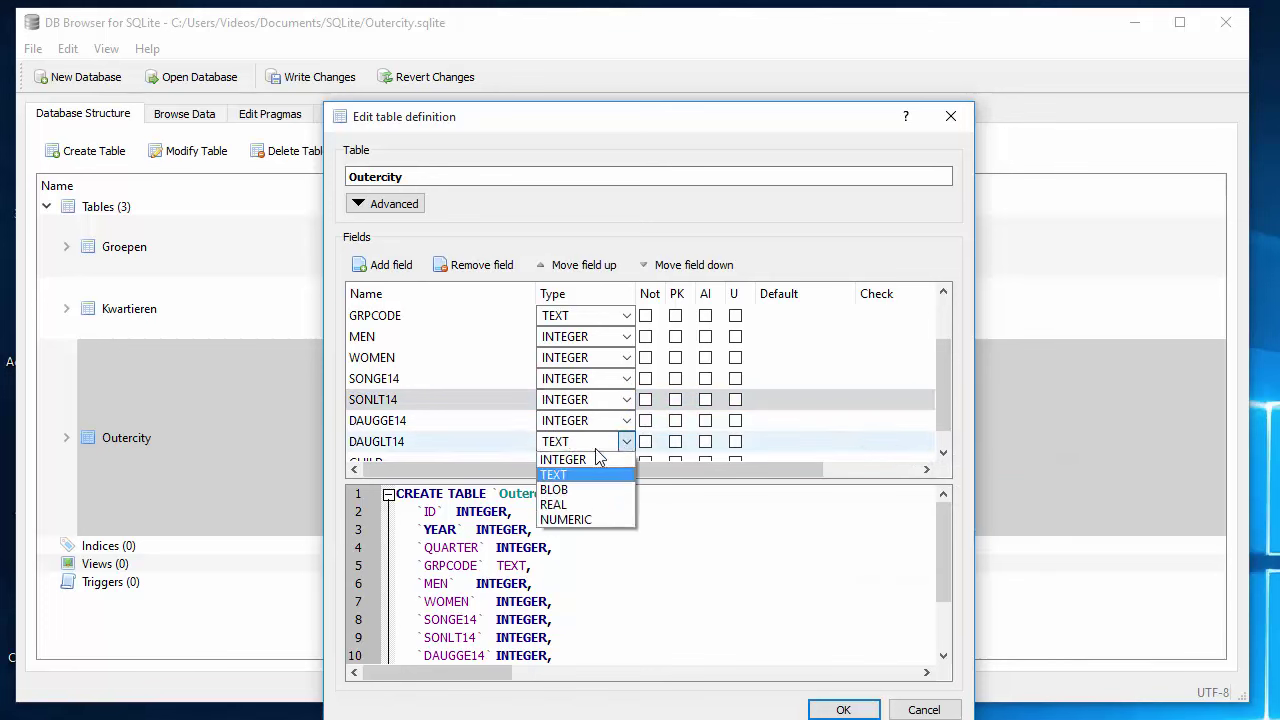
click(595, 452)
scroll(944, 405, down, 1)
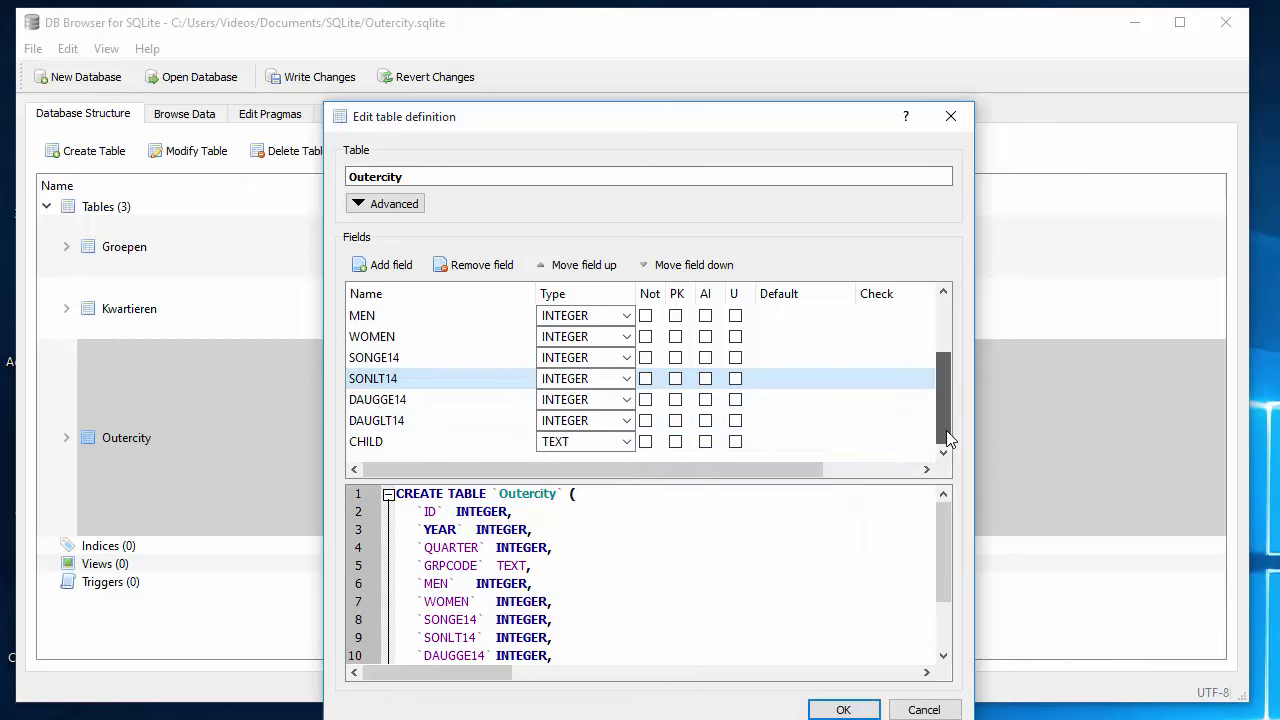
click(628, 443)
click(563, 455)
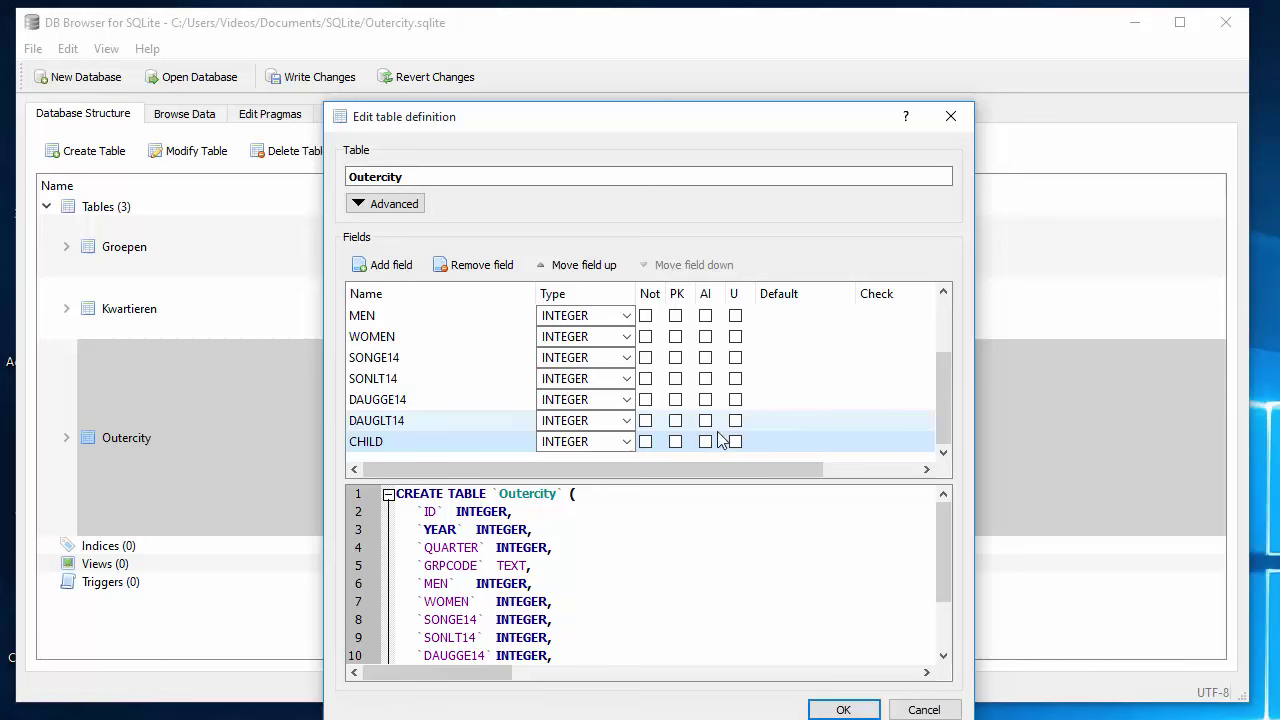
click(843, 710)
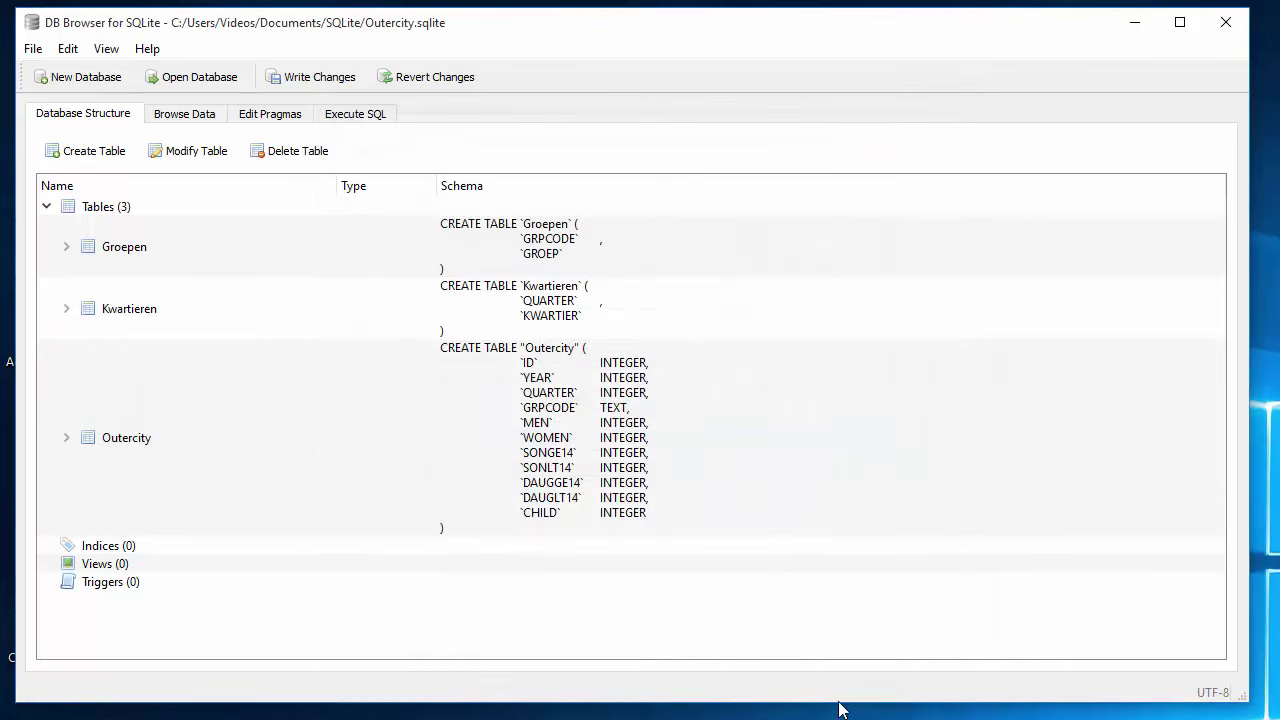
- Browse the Outercity records to check how the numeric columns are stored with the new data types
click(209, 116)
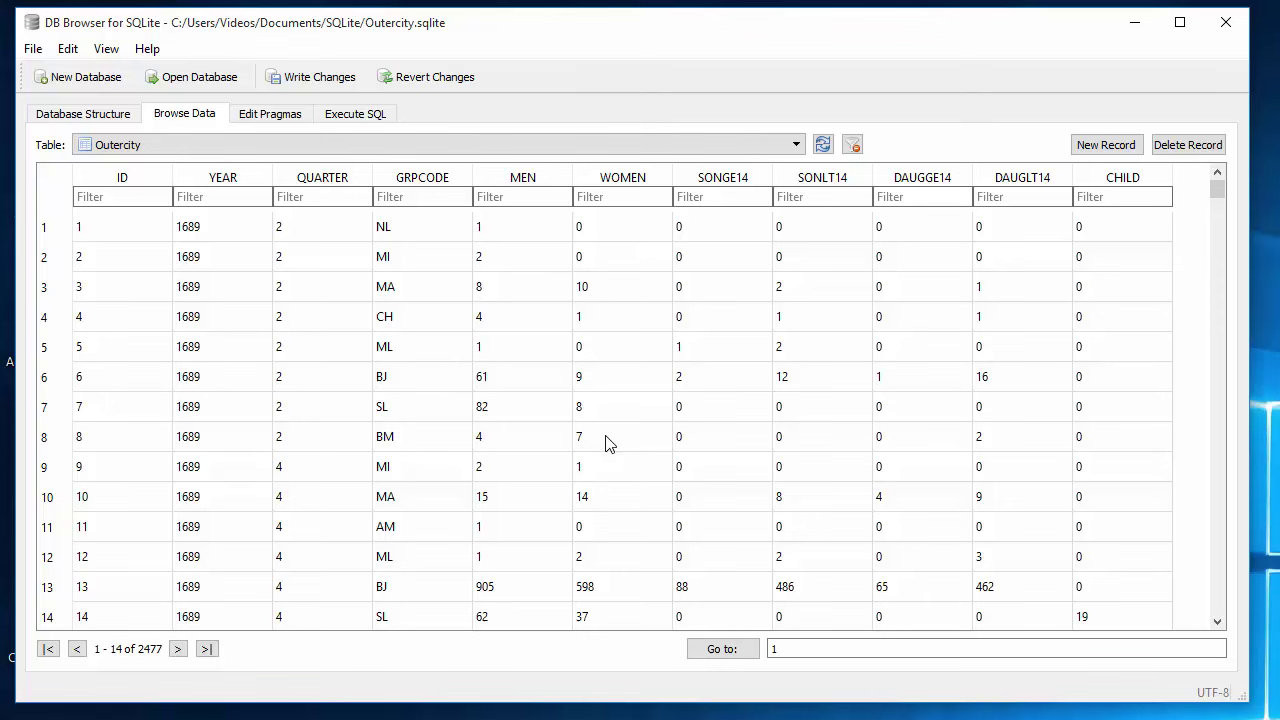
scroll(605, 443, down, 12)
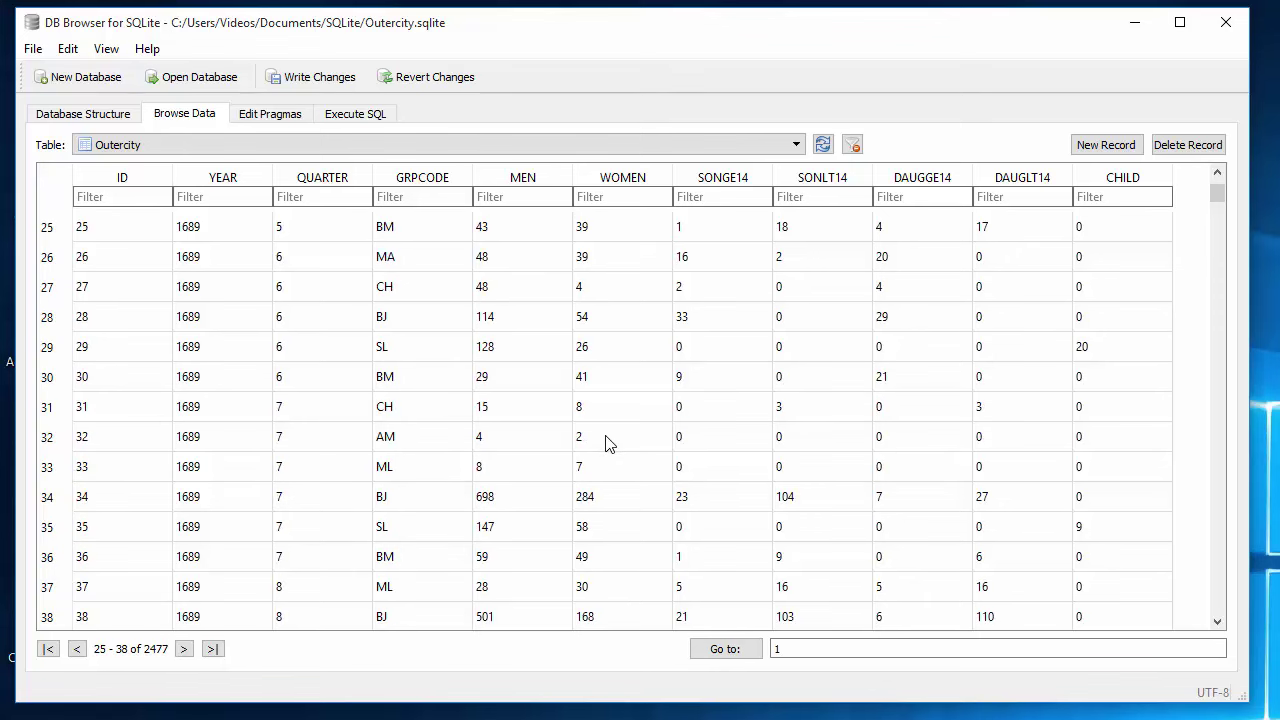
scroll(607, 443, up, 12)
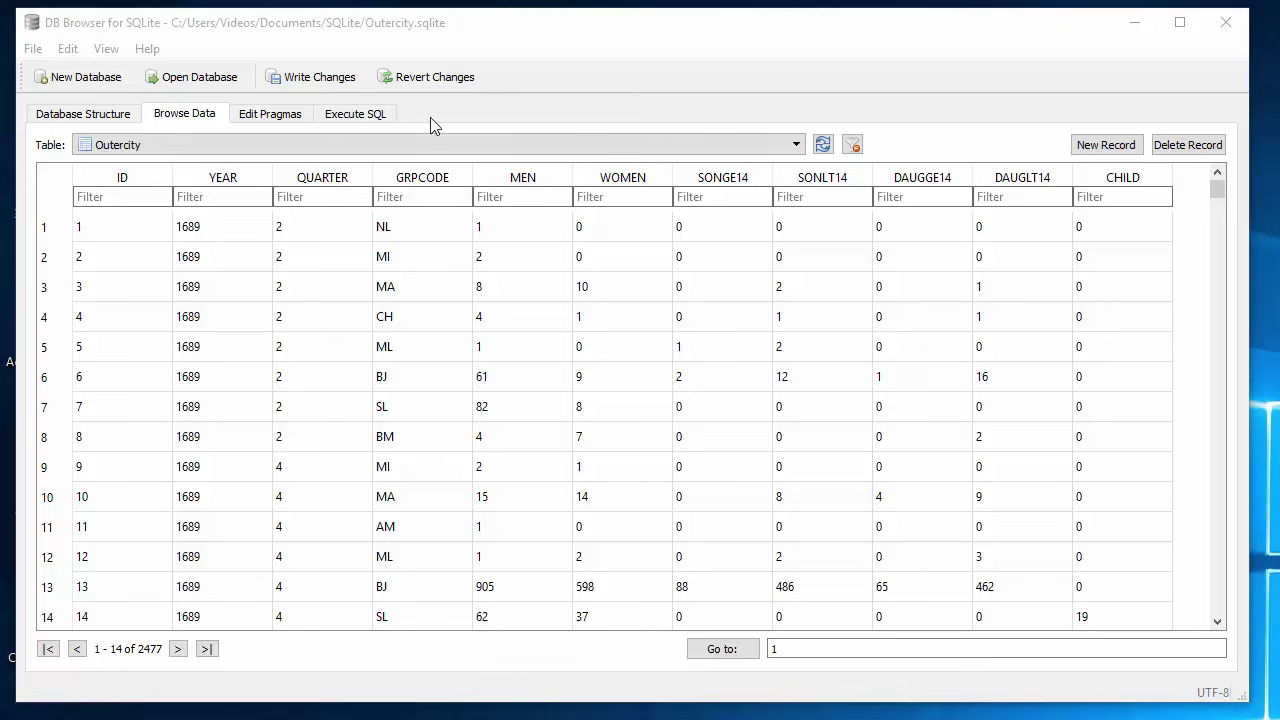
- Write and execute the SQL query "select * from outercity;" and look through the returned rows
click(358, 116)
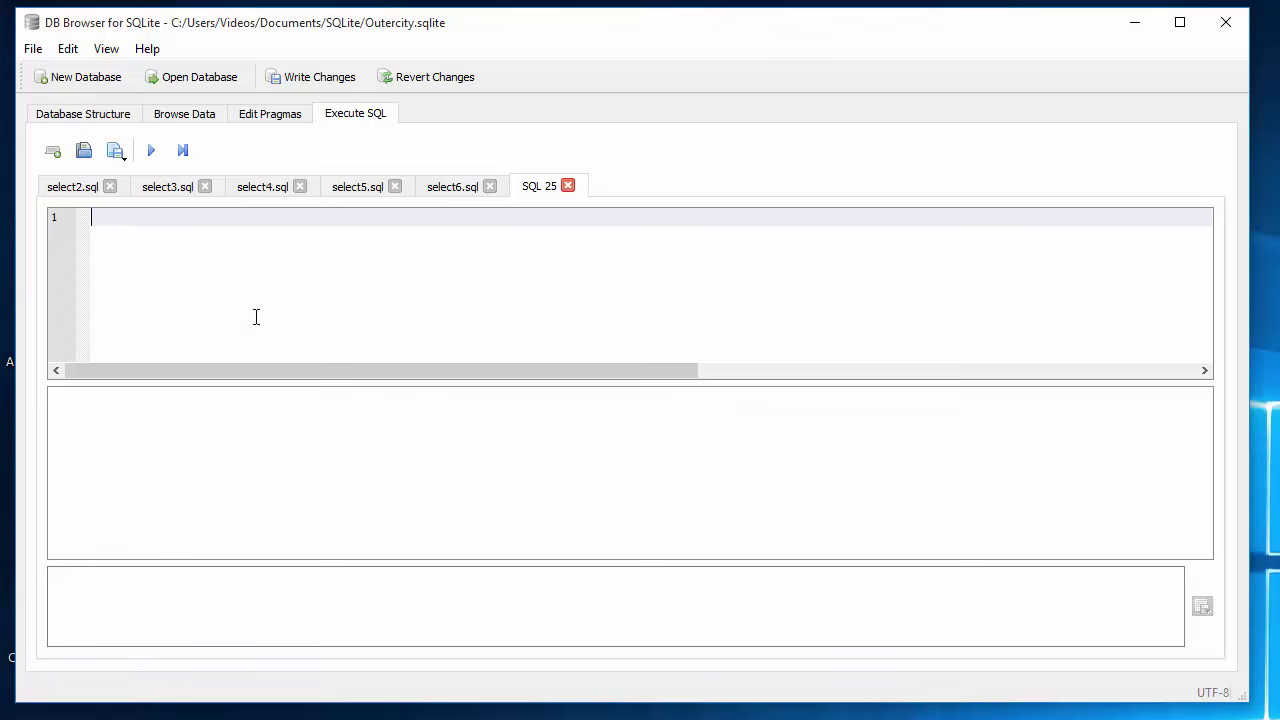
text(e)
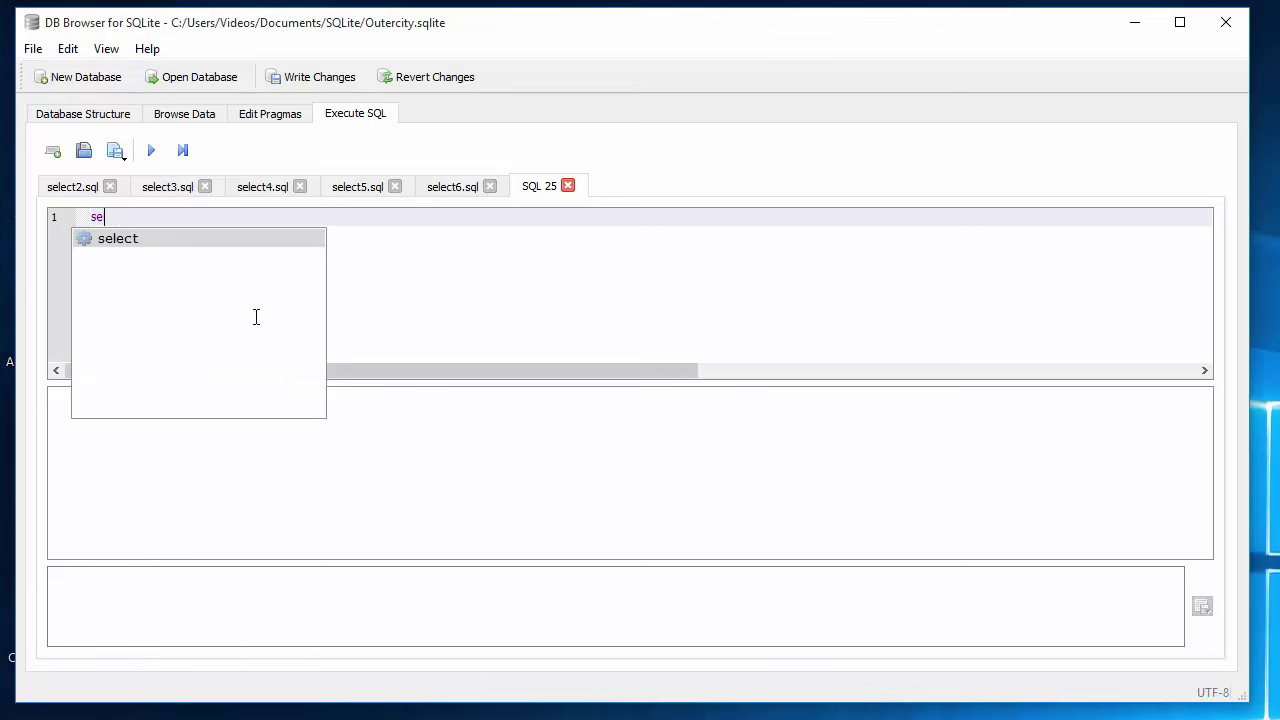
text(lect )
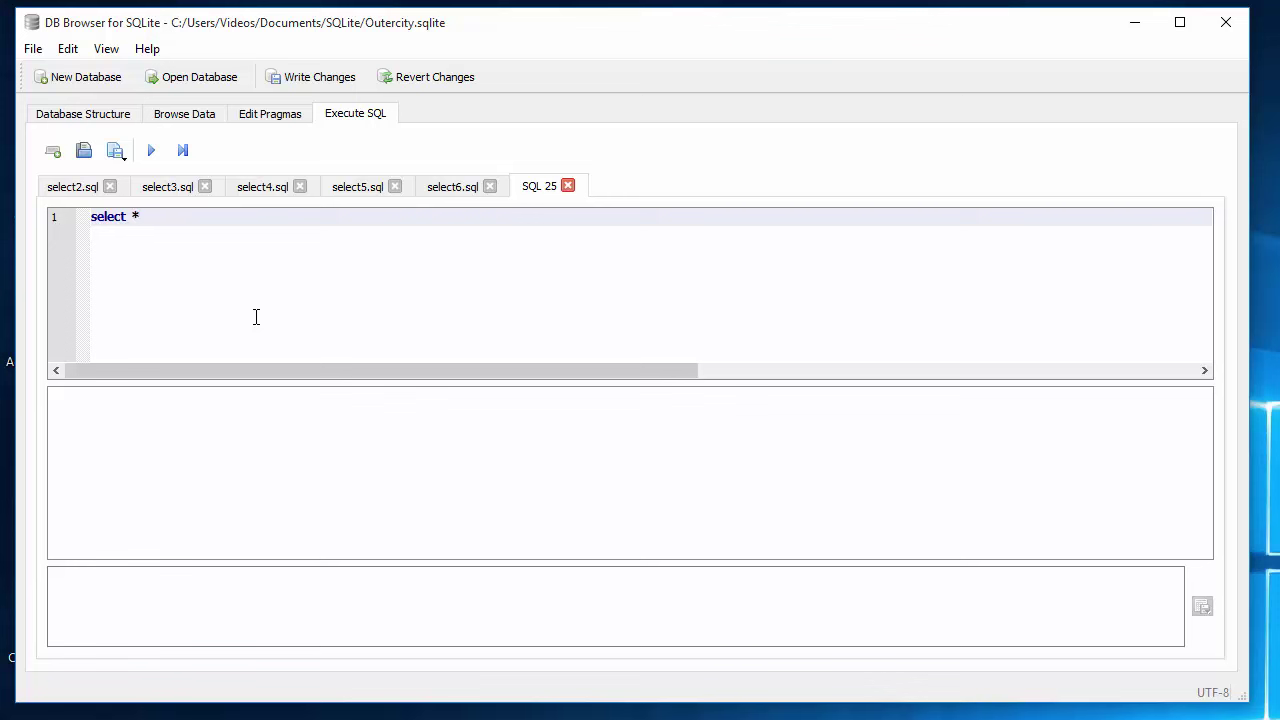
text(* out)
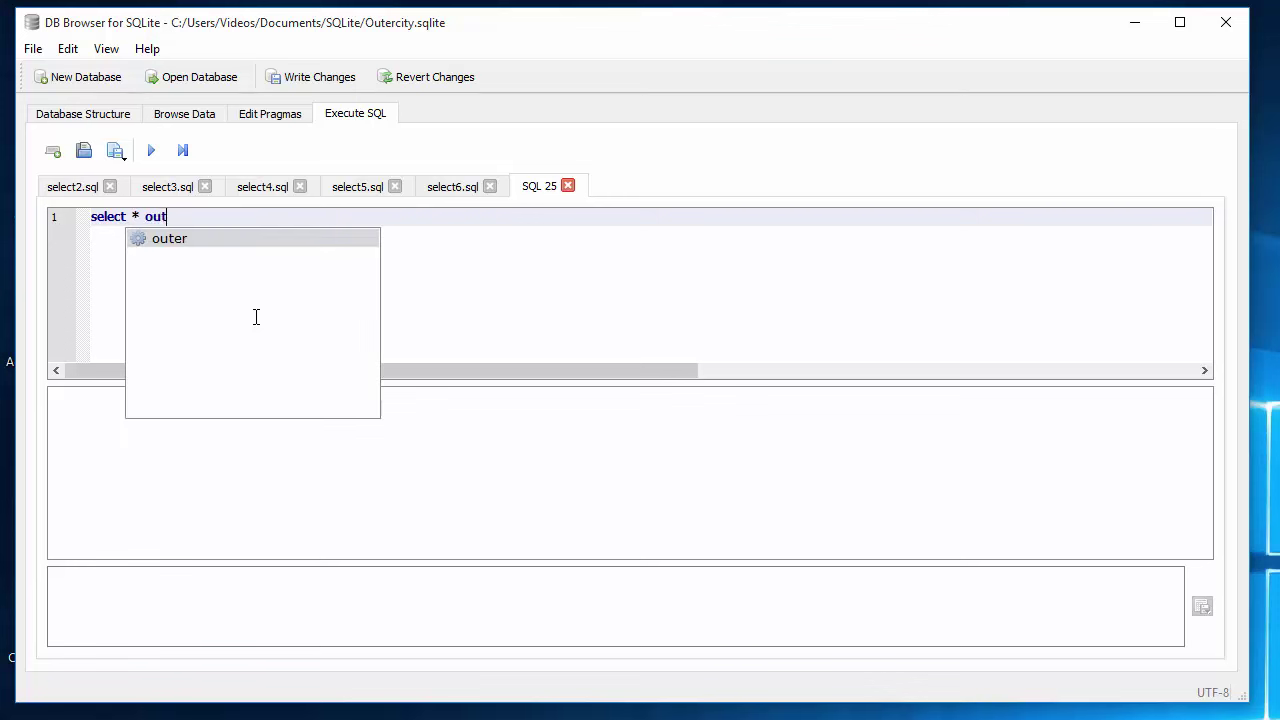
text(ercity)
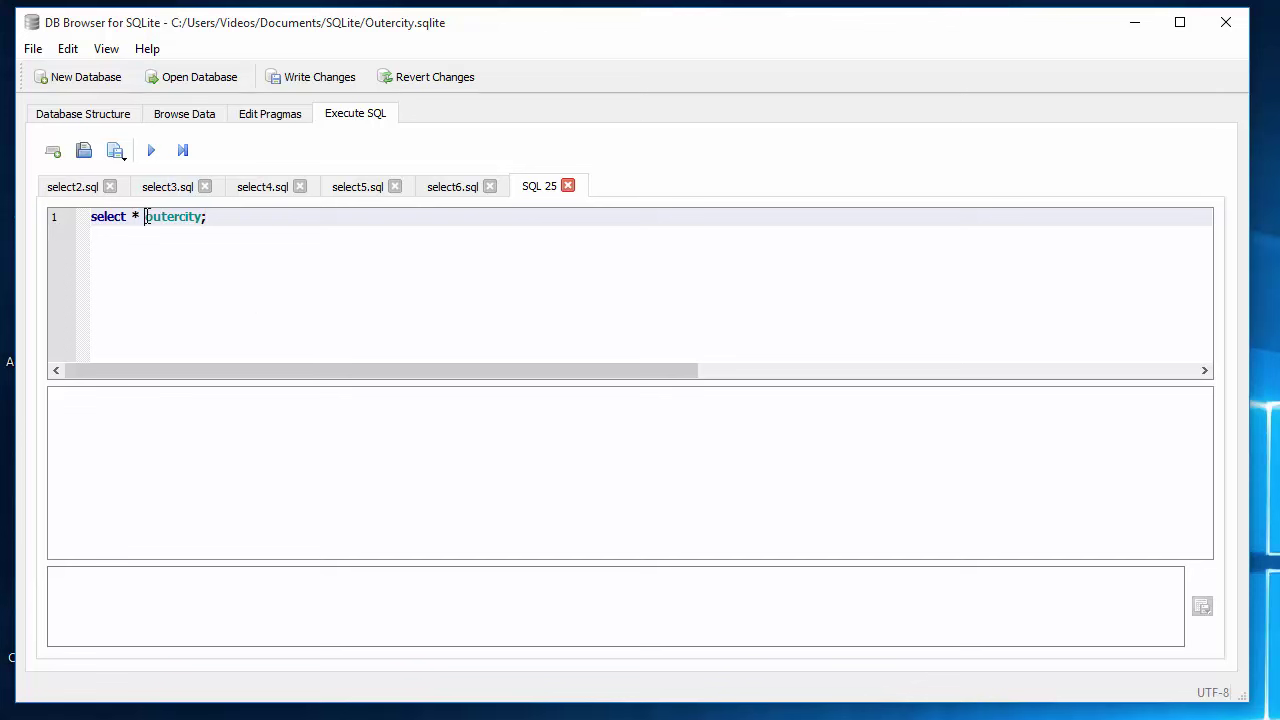
text(from)
click(152, 155)
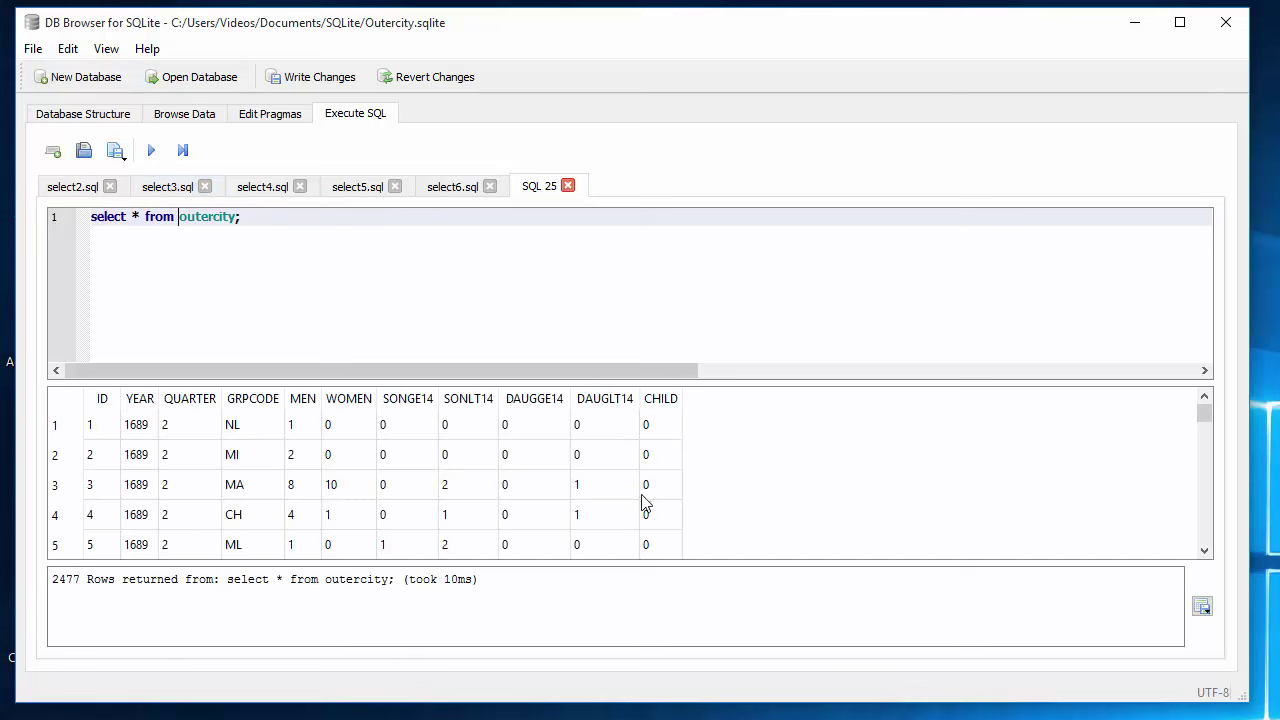
scroll(620, 495, down, 2)
scroll(610, 486, up, 2)
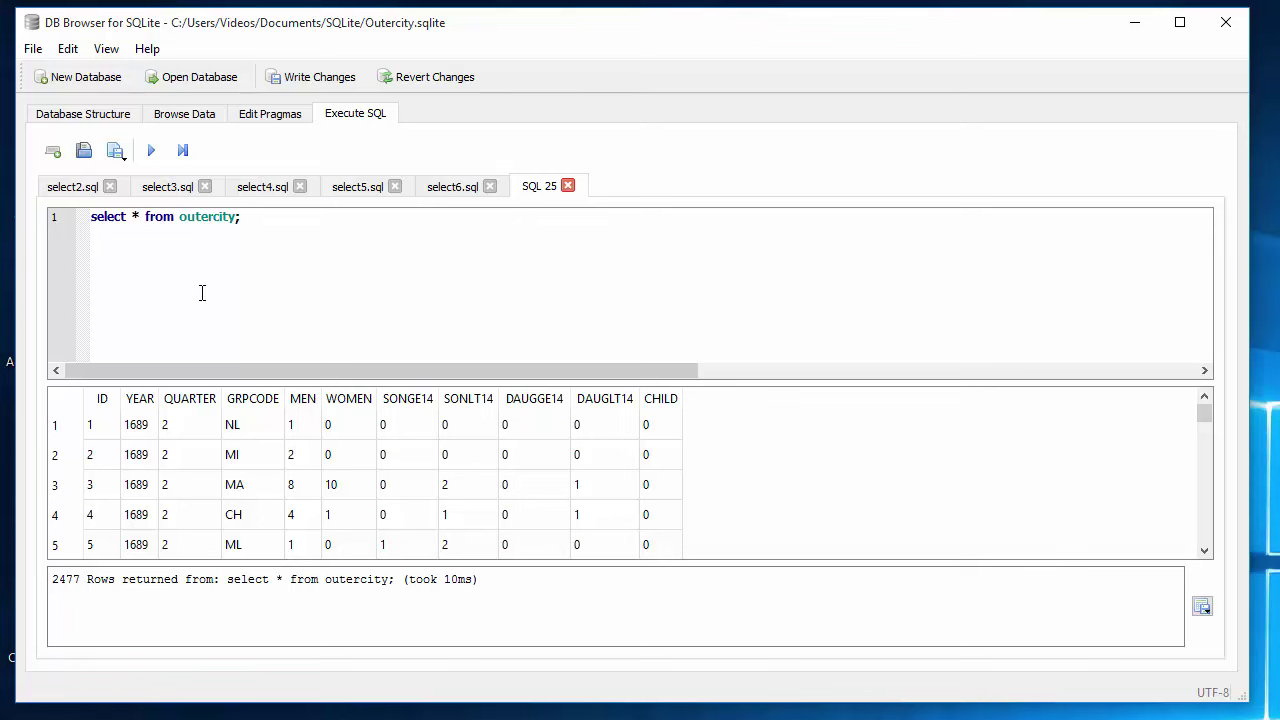
- Save the query as select1.sql in the SQLite folder
click(116, 151)
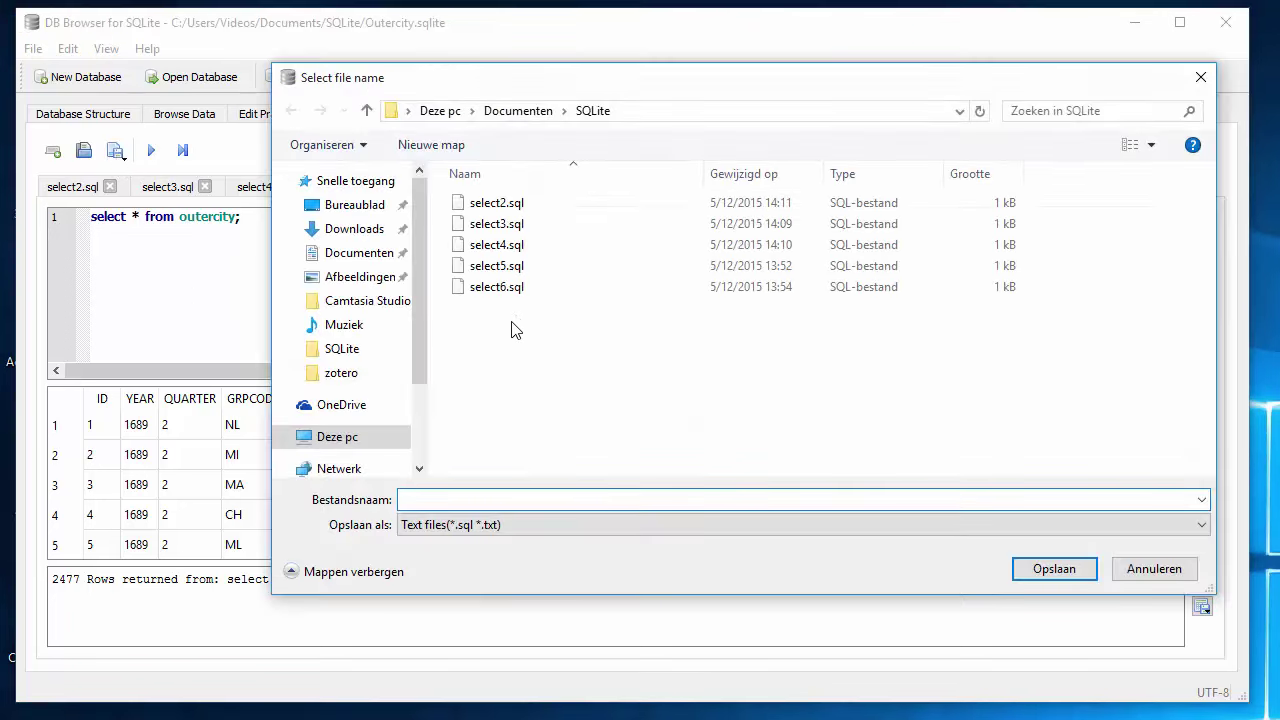
text(selec)
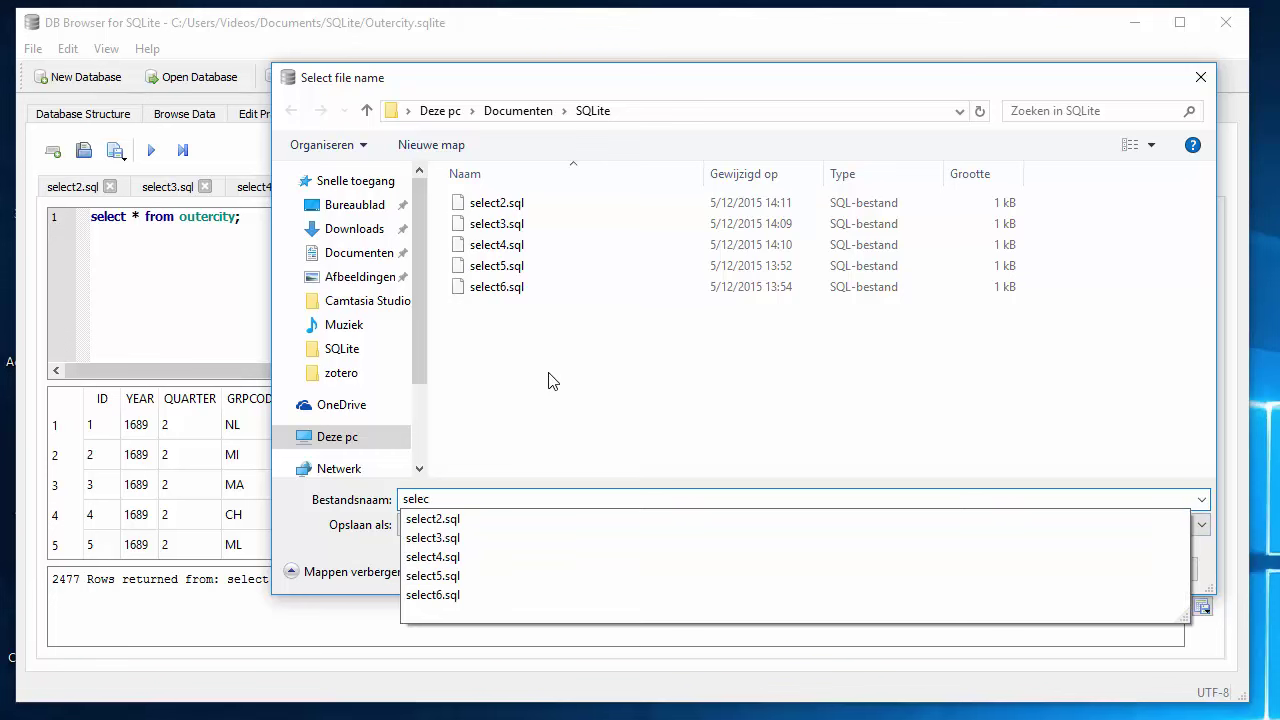
text(t1.sql)
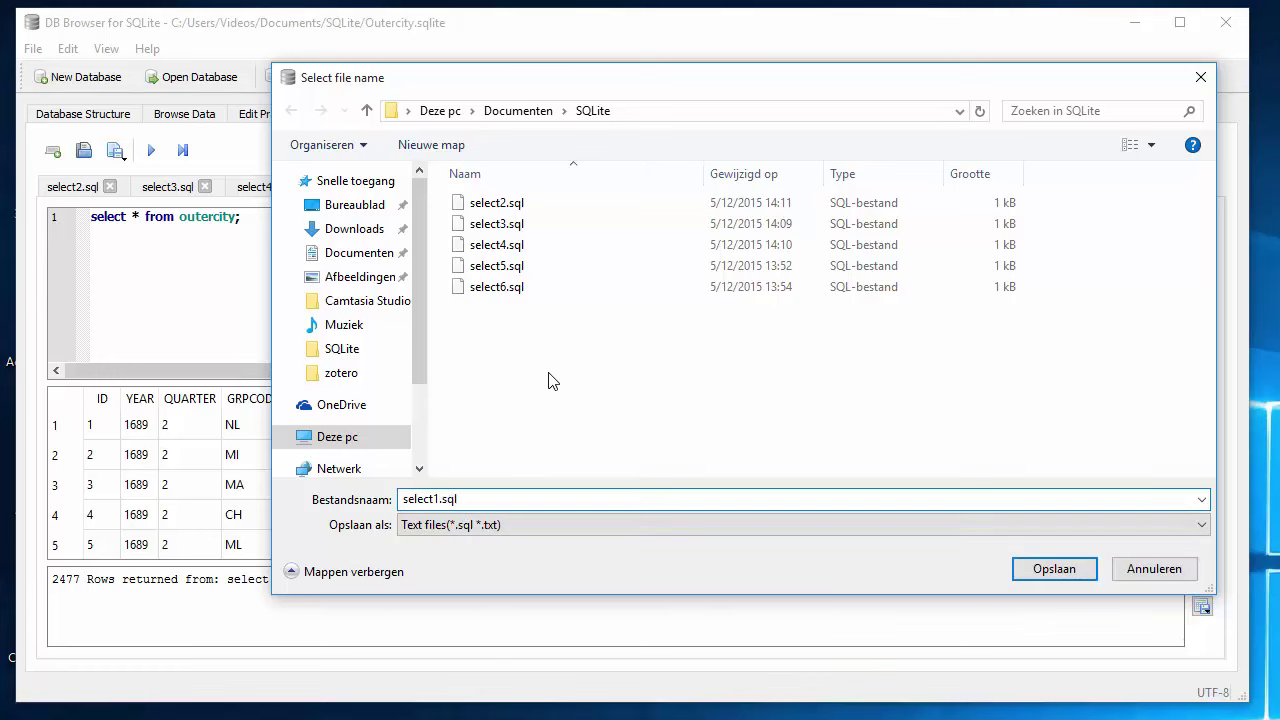
click(1054, 570)
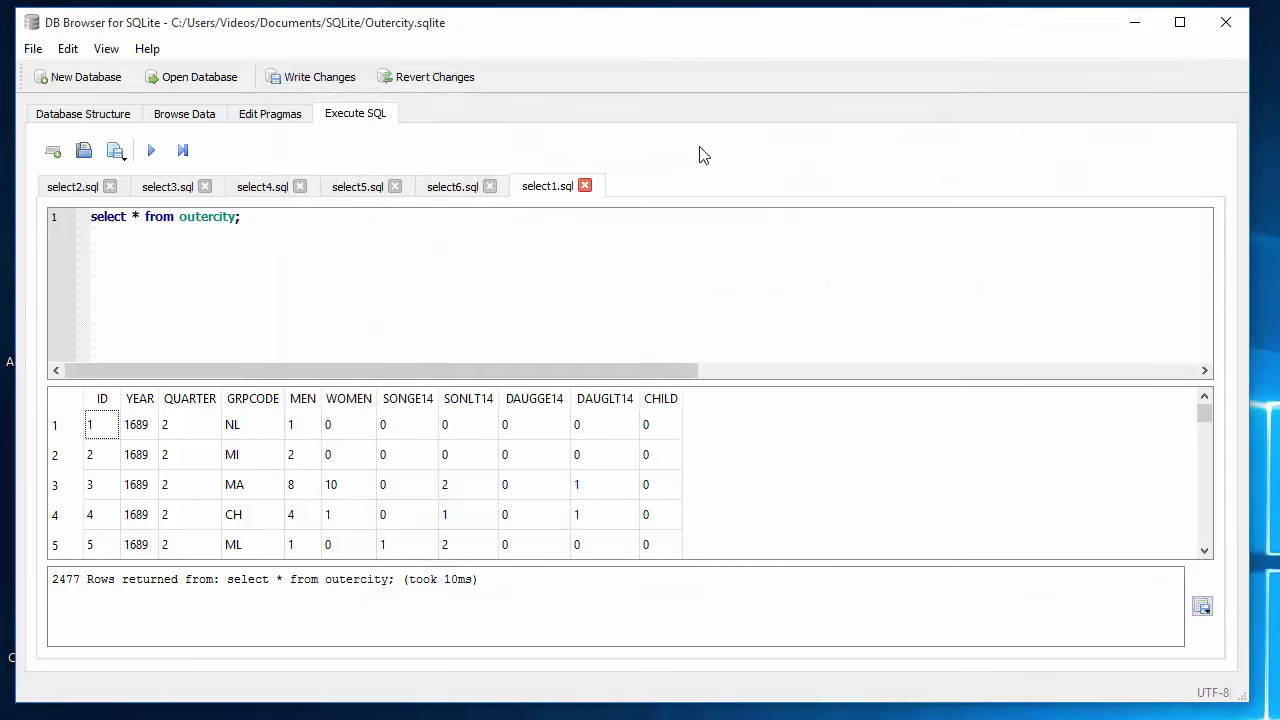
- Execute the select2.sql query that selects the year, men and women columns from outercity
click(70, 188)
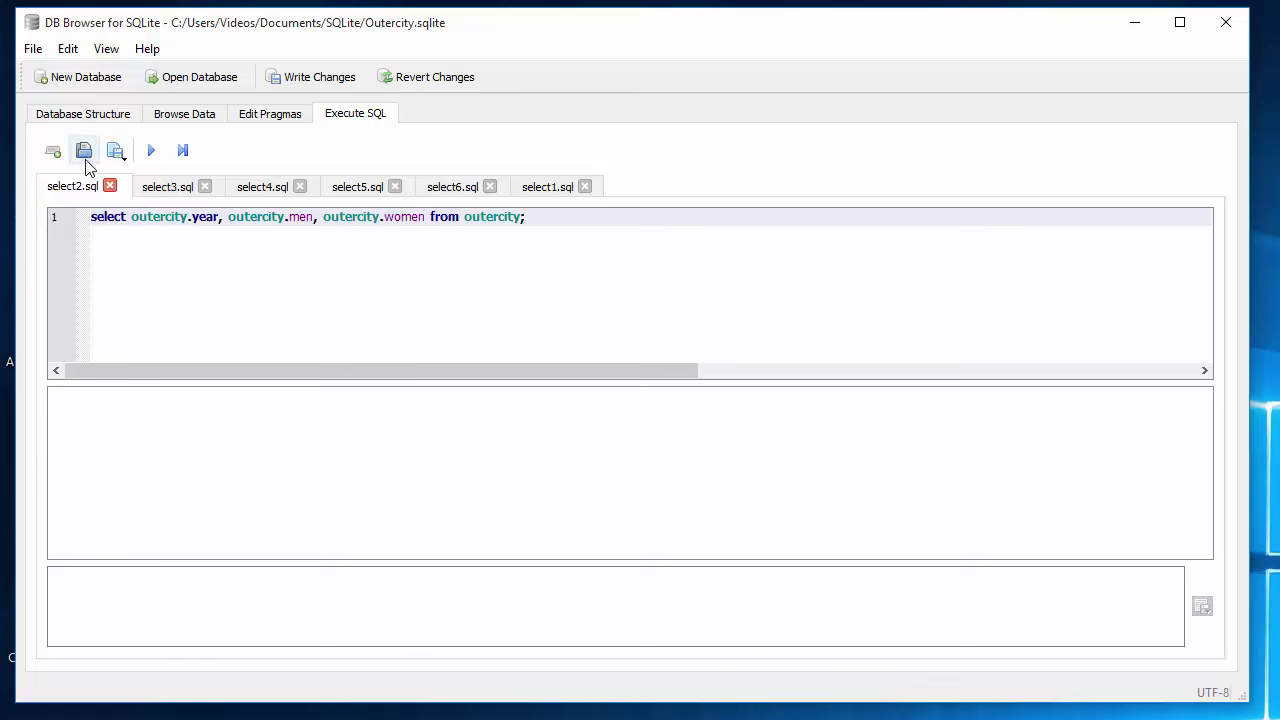
click(155, 154)
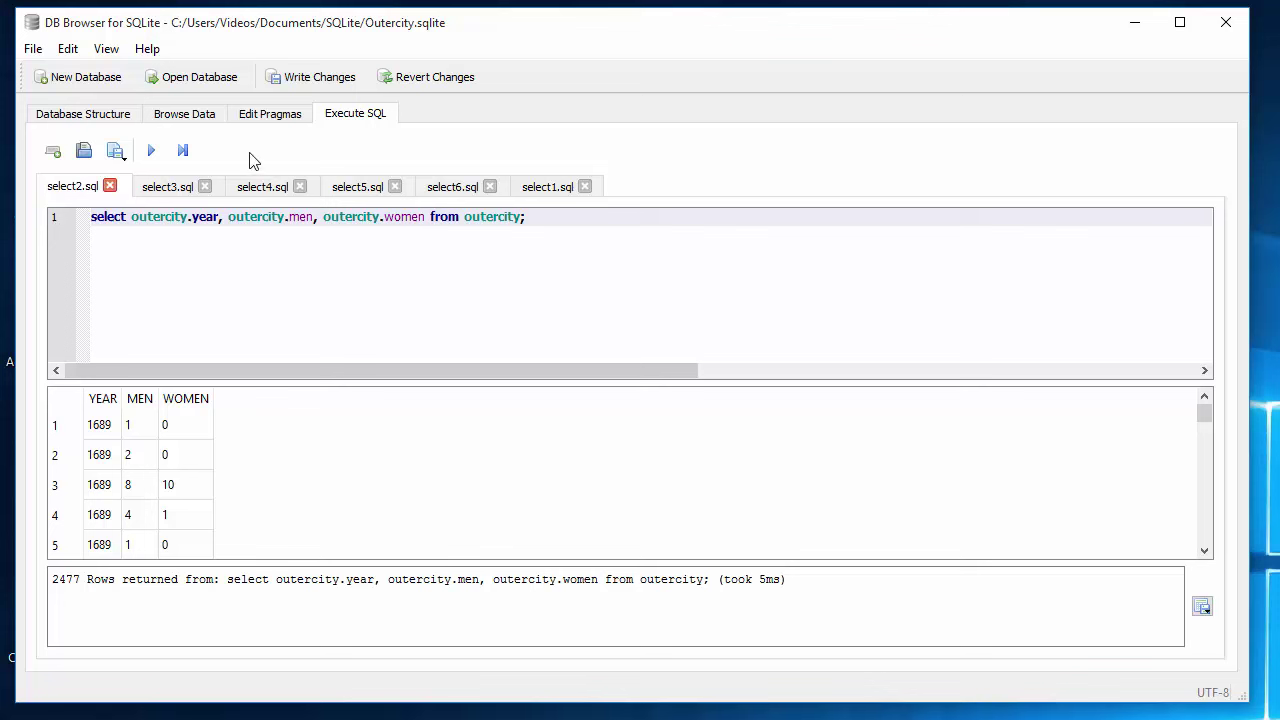
- Remove outercity.year from the order by clause of the select3.sql query so it sorts only by outercity.grpcode, and execute it
click(168, 189)
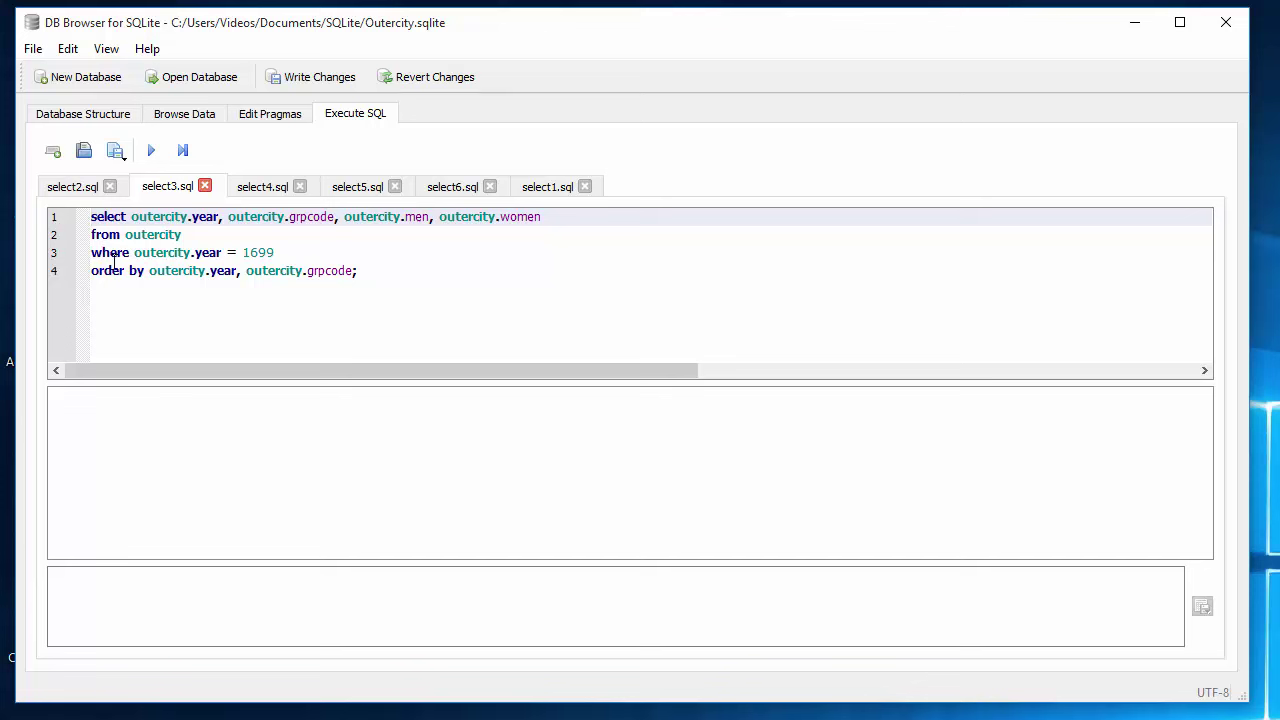
drag(93, 252, 282, 250)
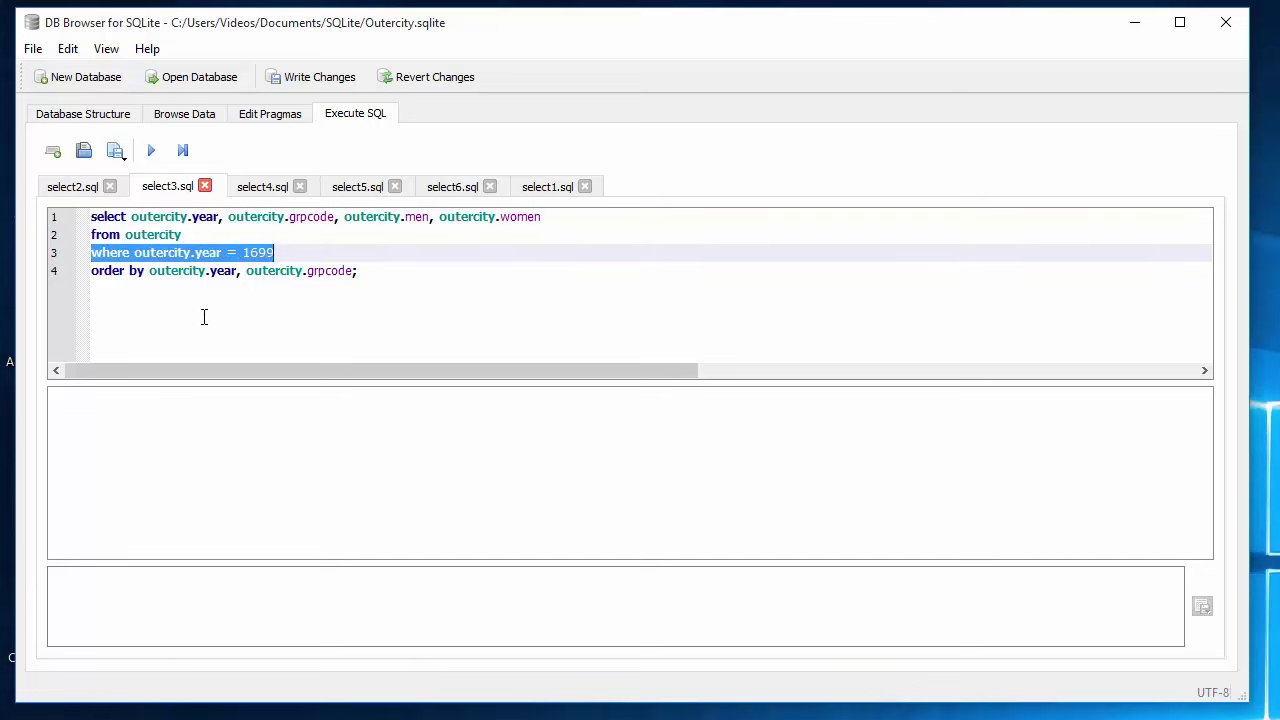
click(293, 252)
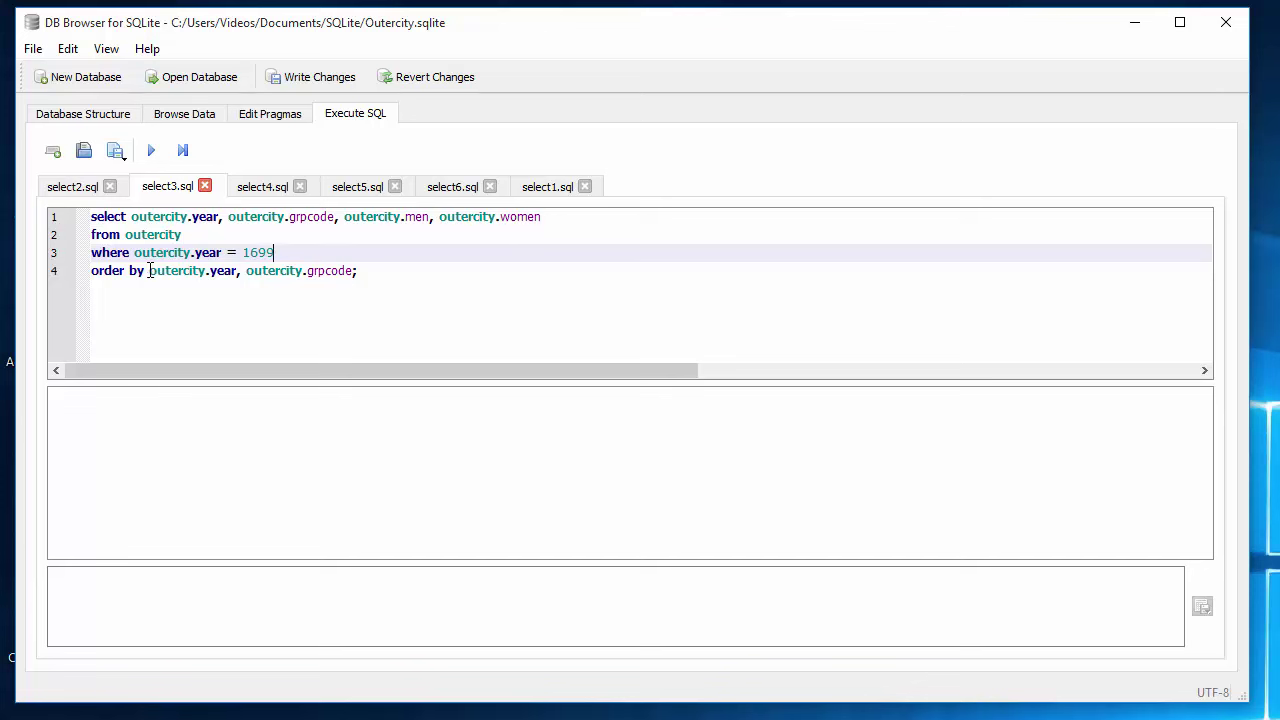
drag(149, 270, 246, 270)
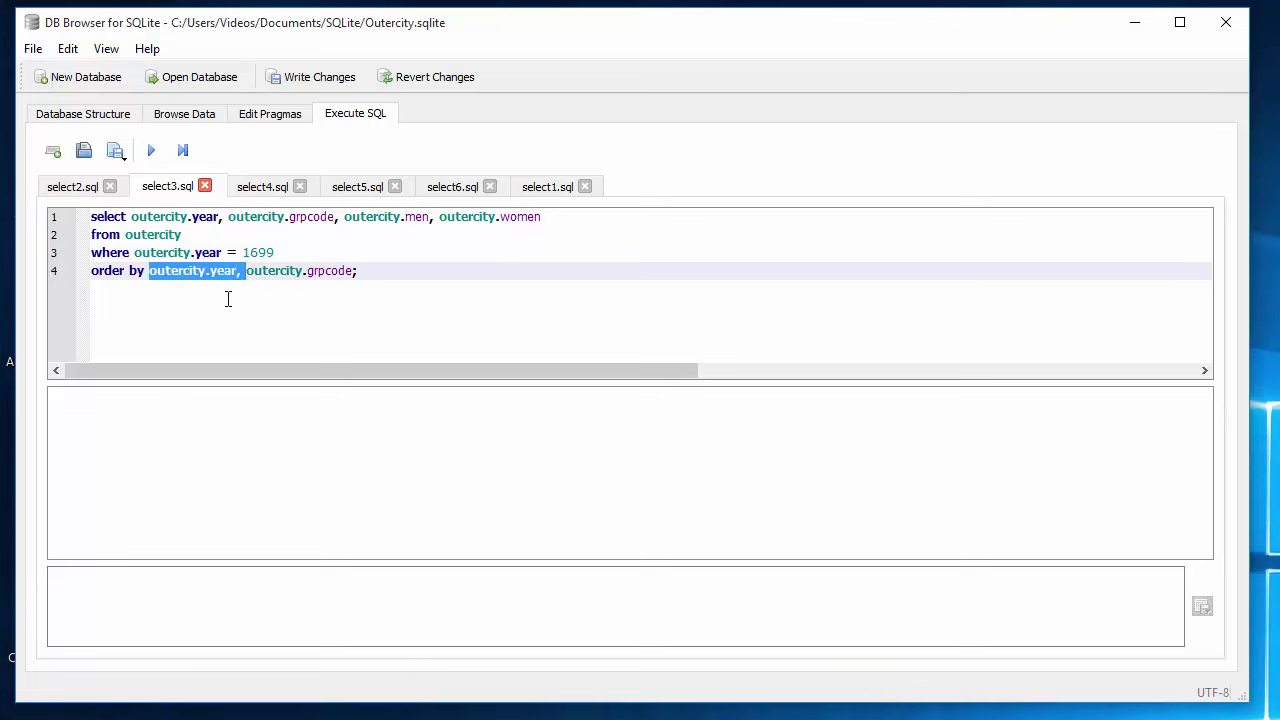
key(Delete)
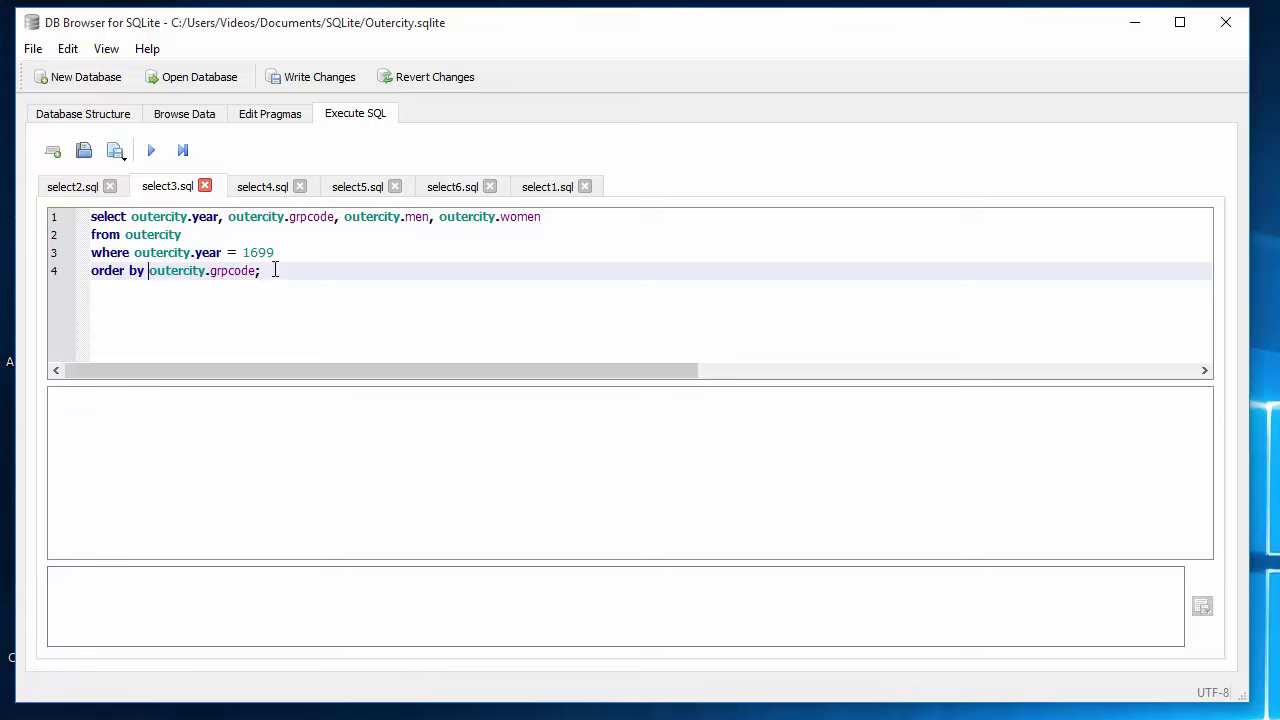
click(151, 150)
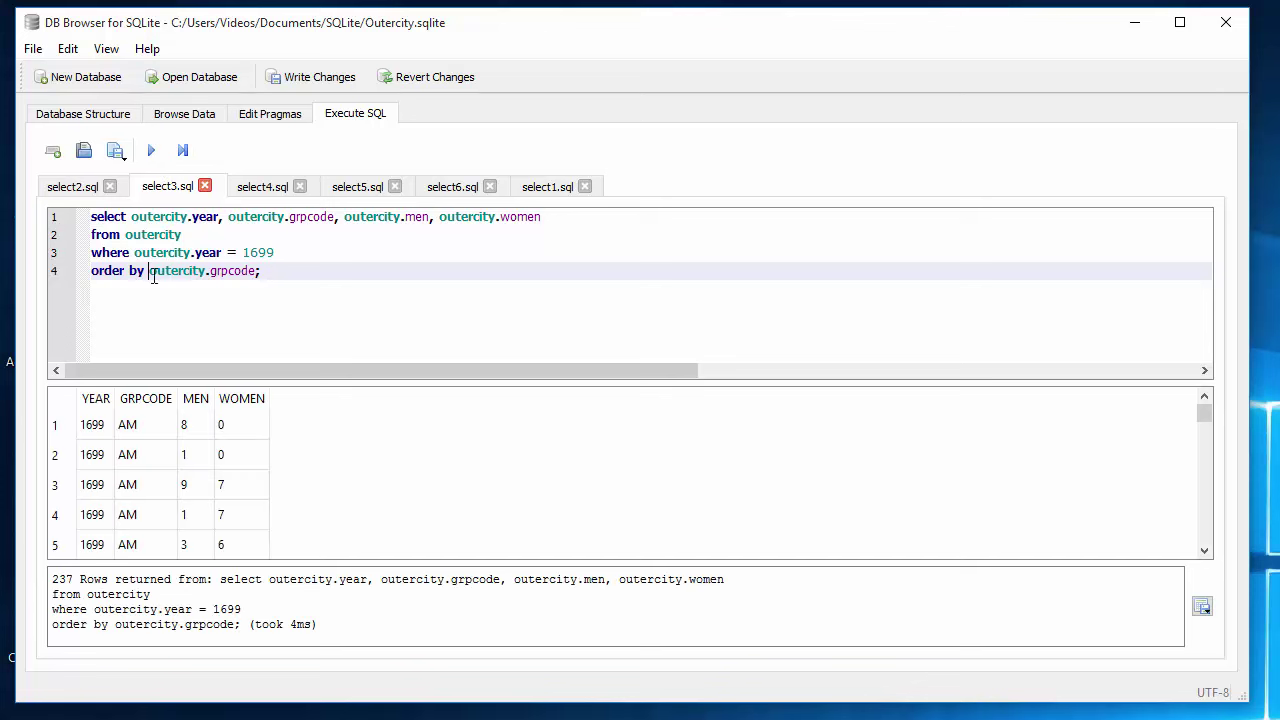
- Look through the rows returned by select3.sql and compare them with the query's where and order by clauses
scroll(129, 428, down, 1)
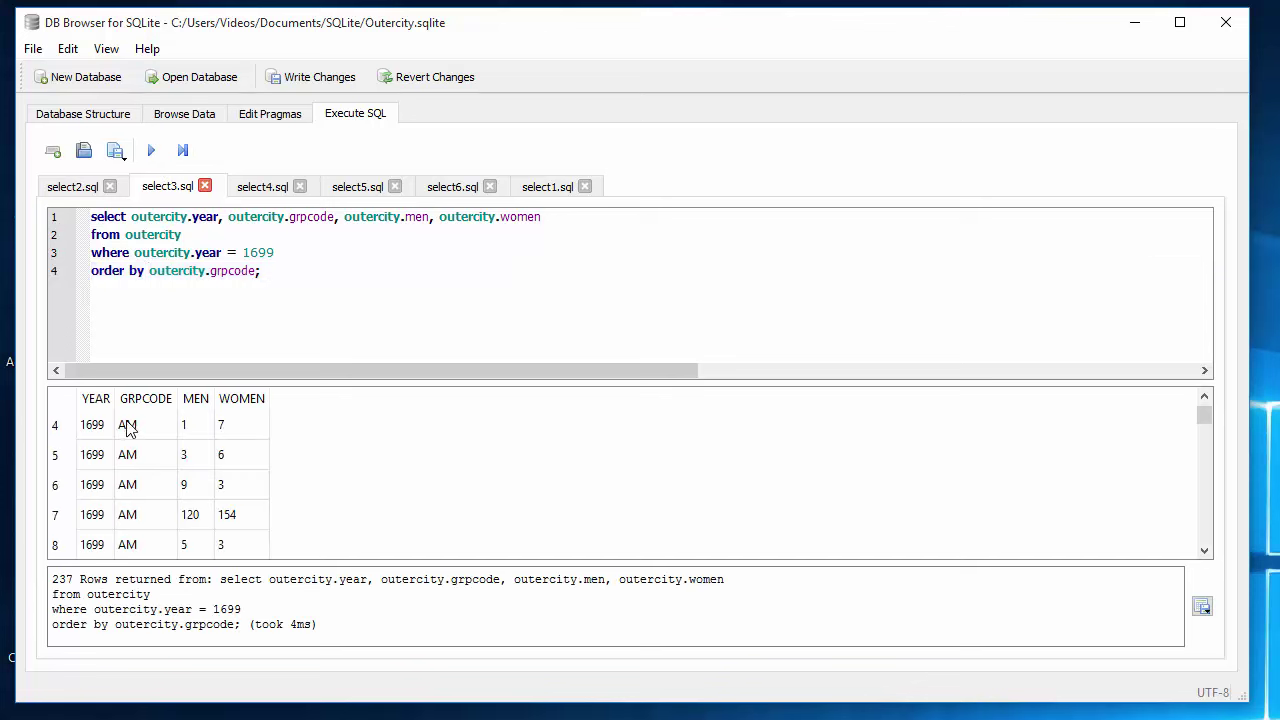
scroll(128, 430, down, 7)
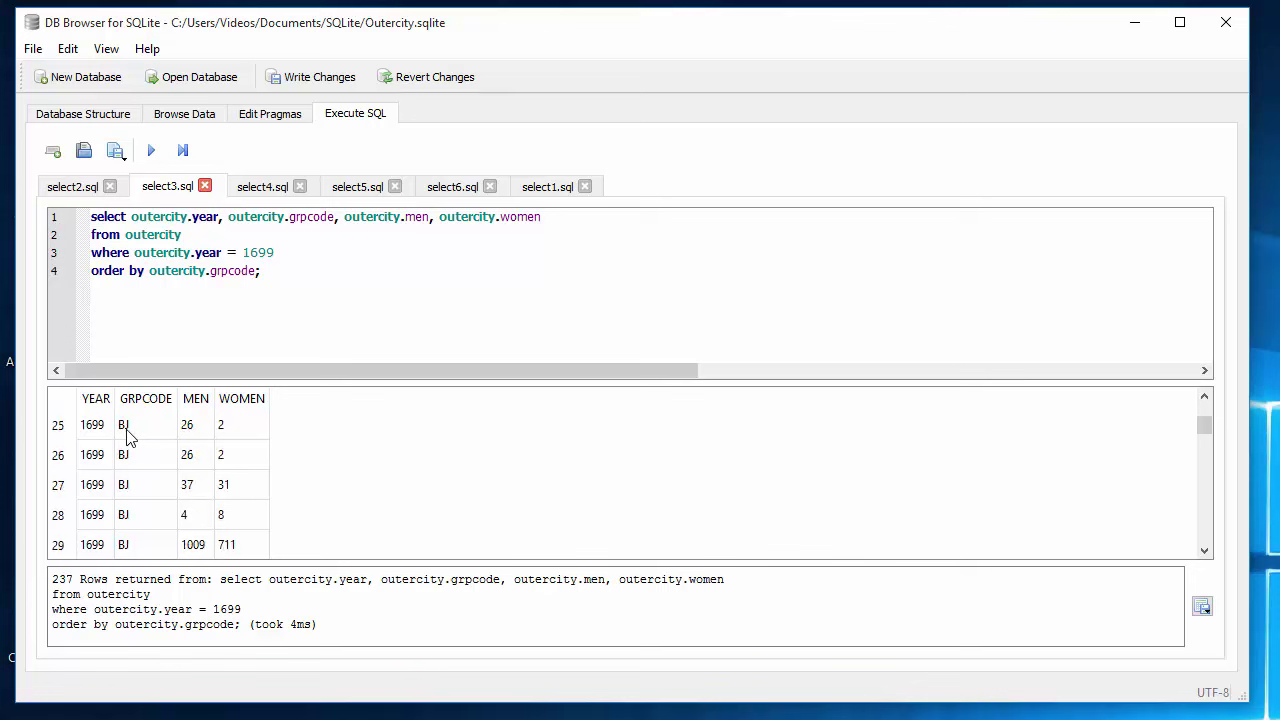
scroll(127, 432, down, 15)
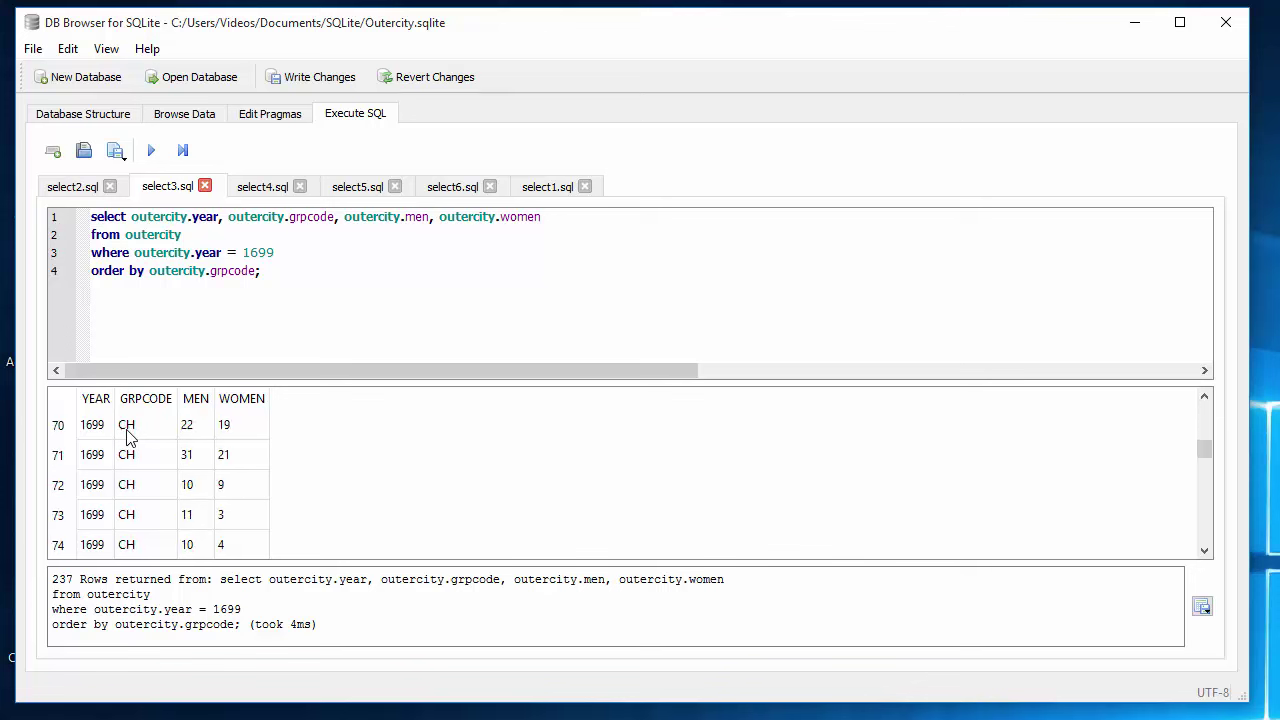
scroll(127, 437, down, 15)
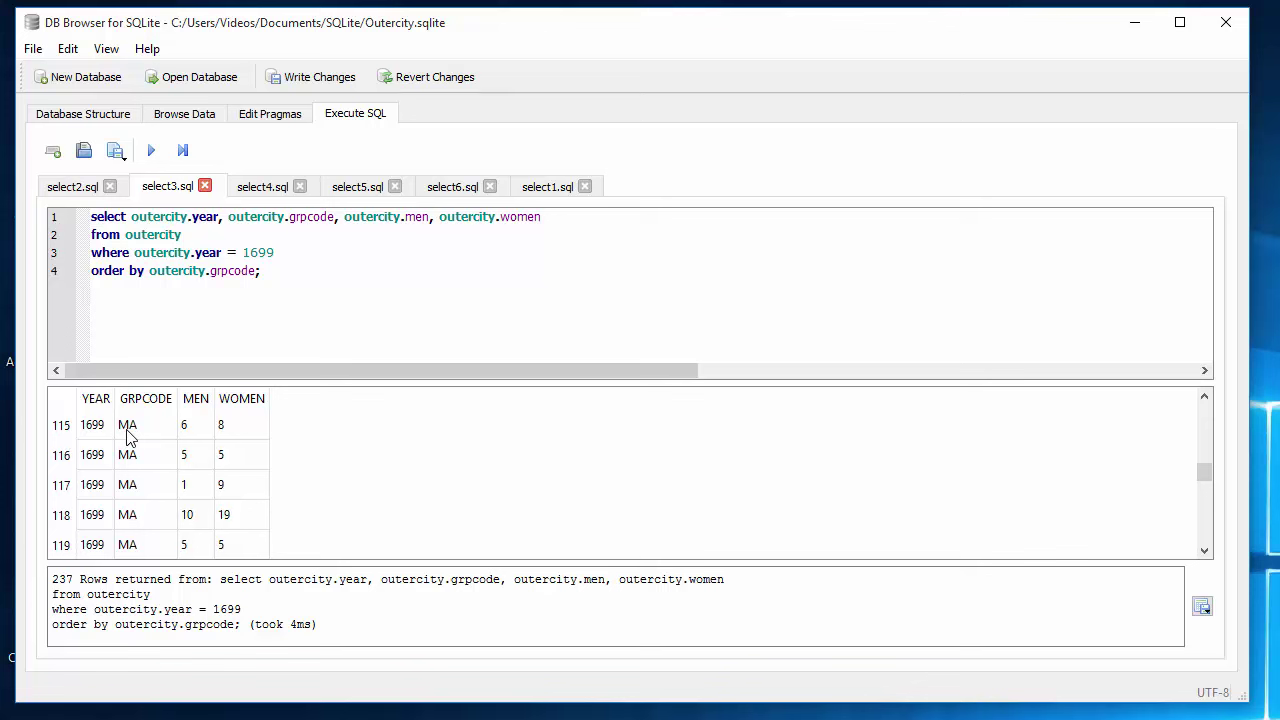
scroll(128, 437, up, 11)
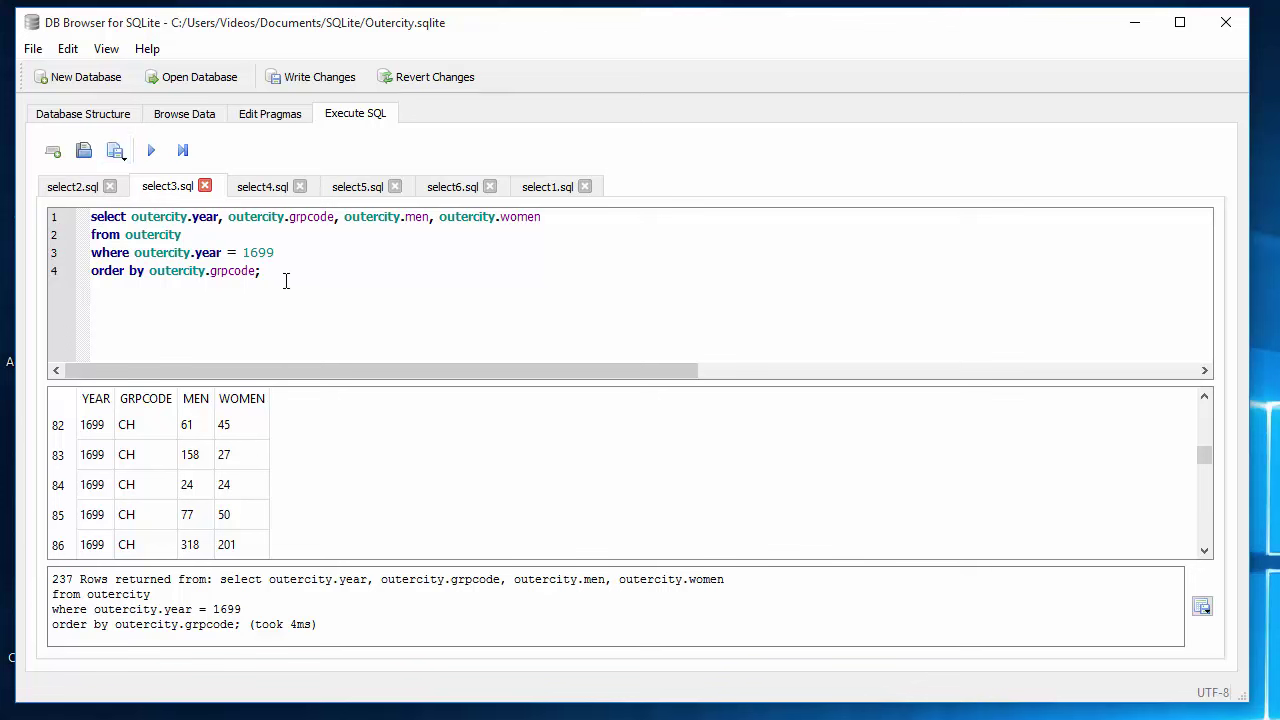
drag(89, 252, 291, 252)
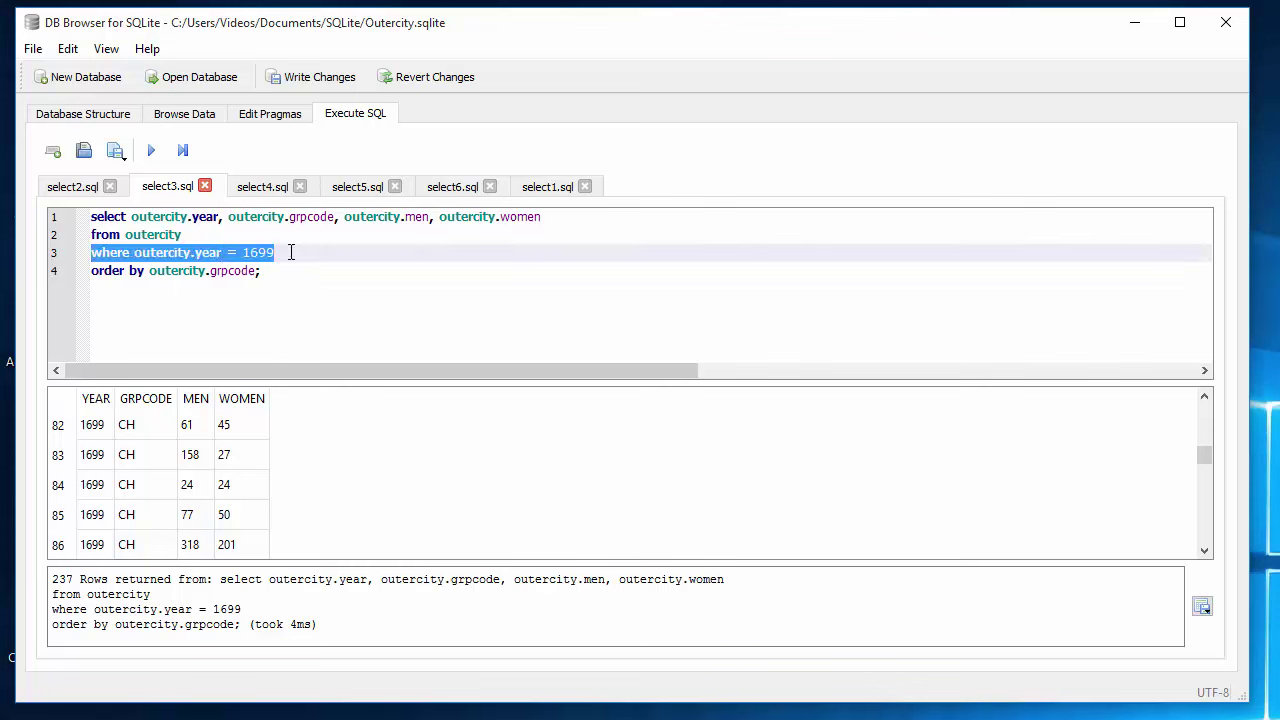
click(91, 270)
drag(91, 270, 304, 273)
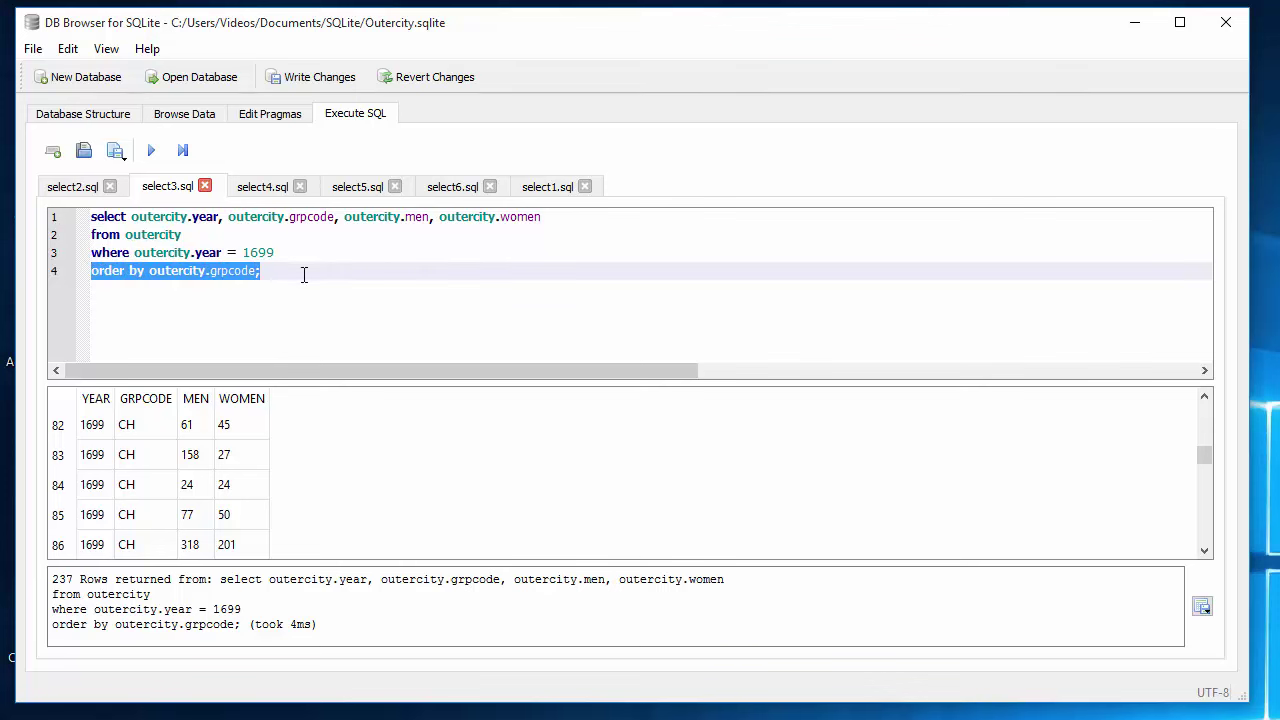
- Review the select4.sql expression that adds the child columns as kinderen, and check those columns in the Outercity table data
click(260, 190)
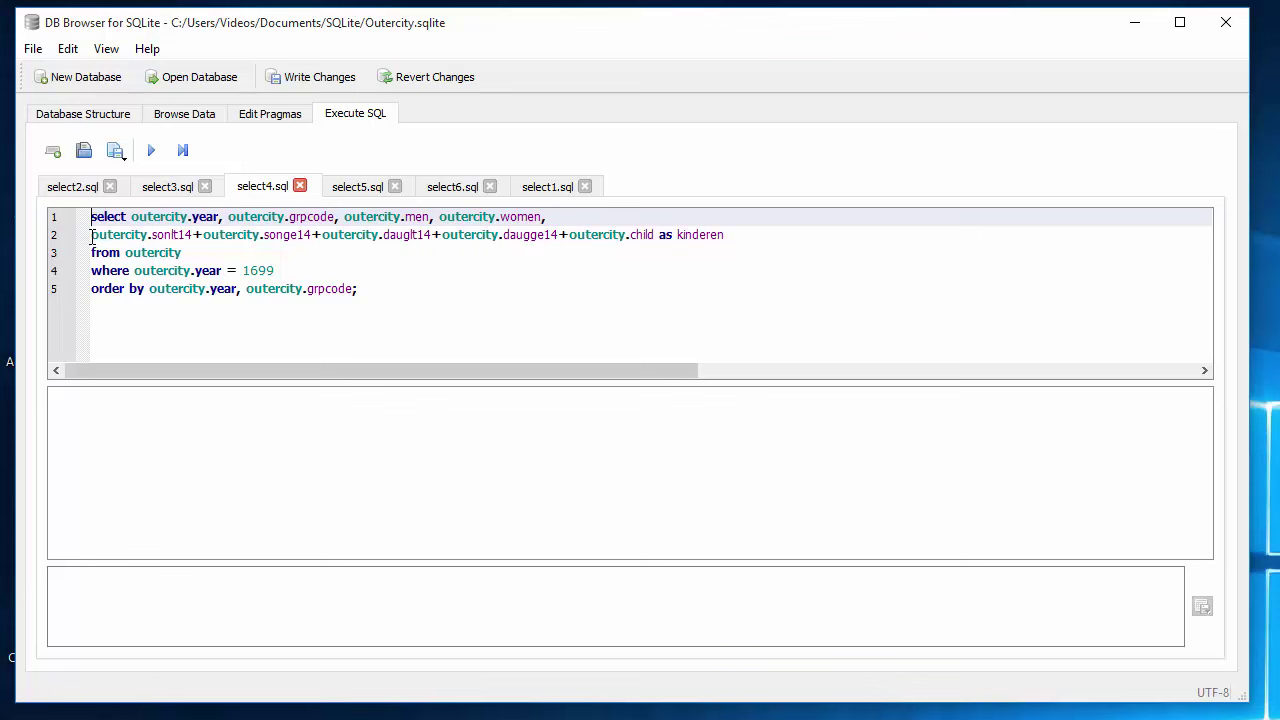
drag(91, 235, 655, 235)
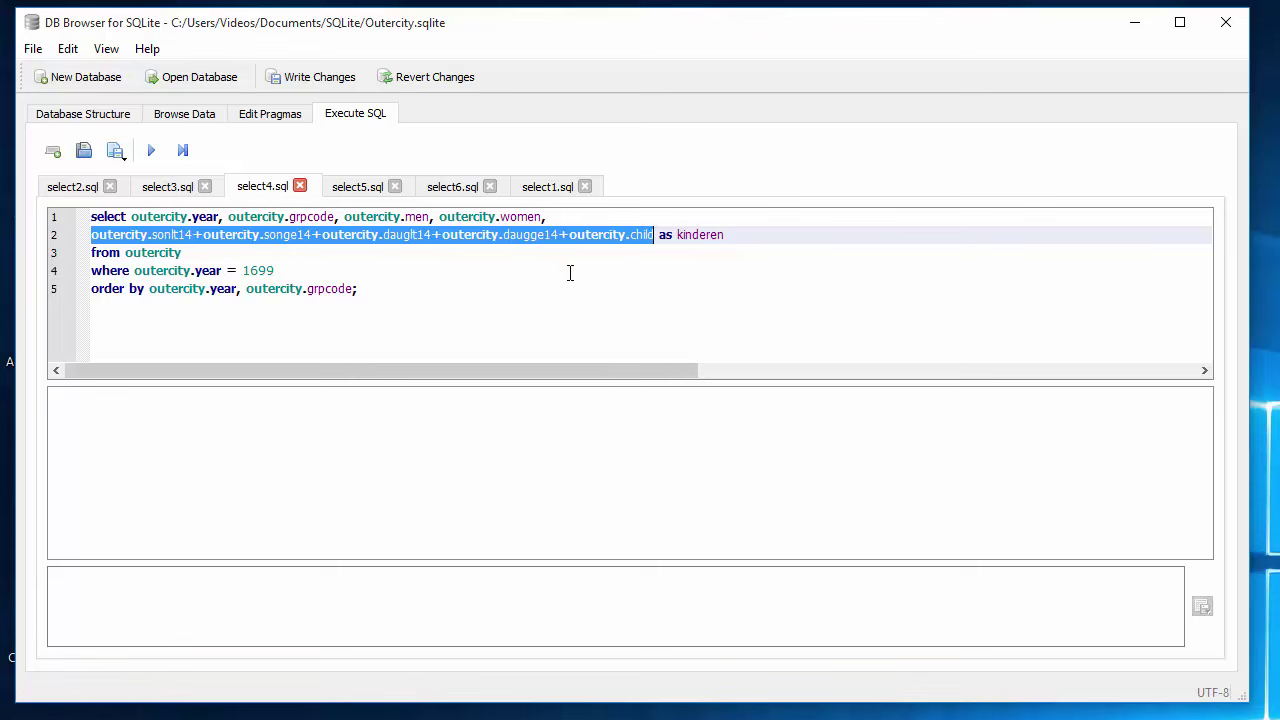
click(526, 271)
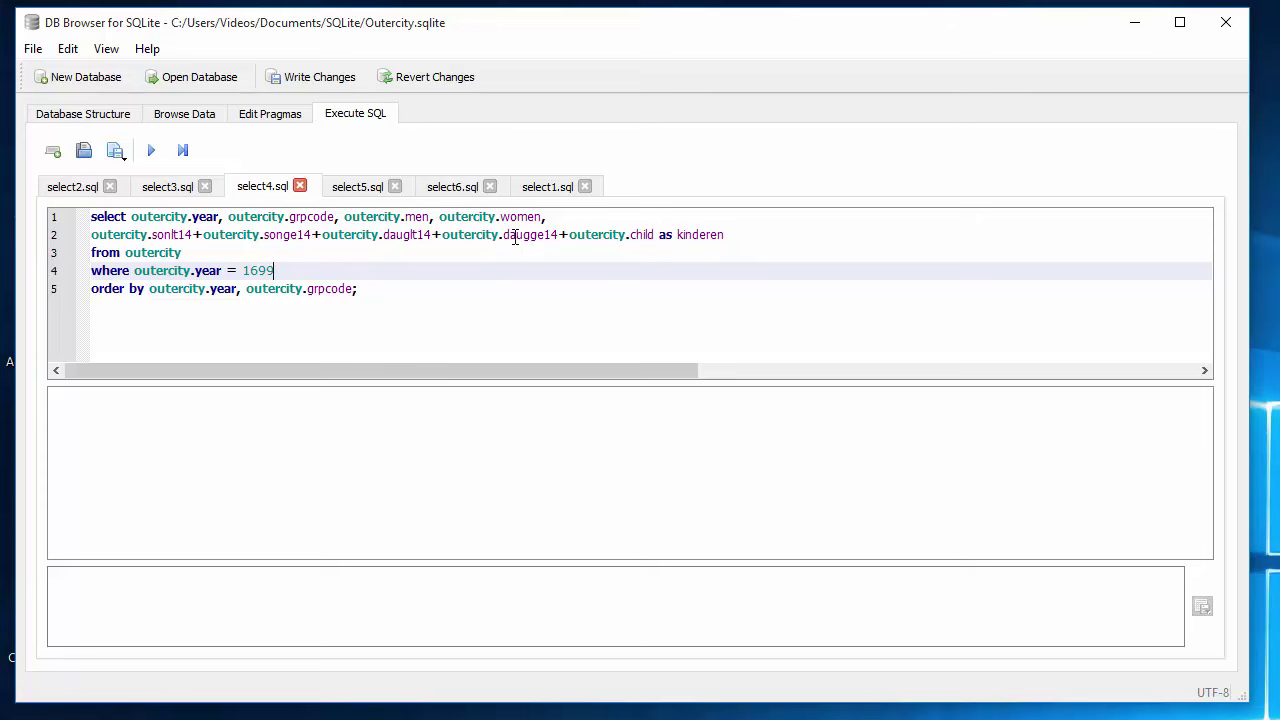
click(184, 116)
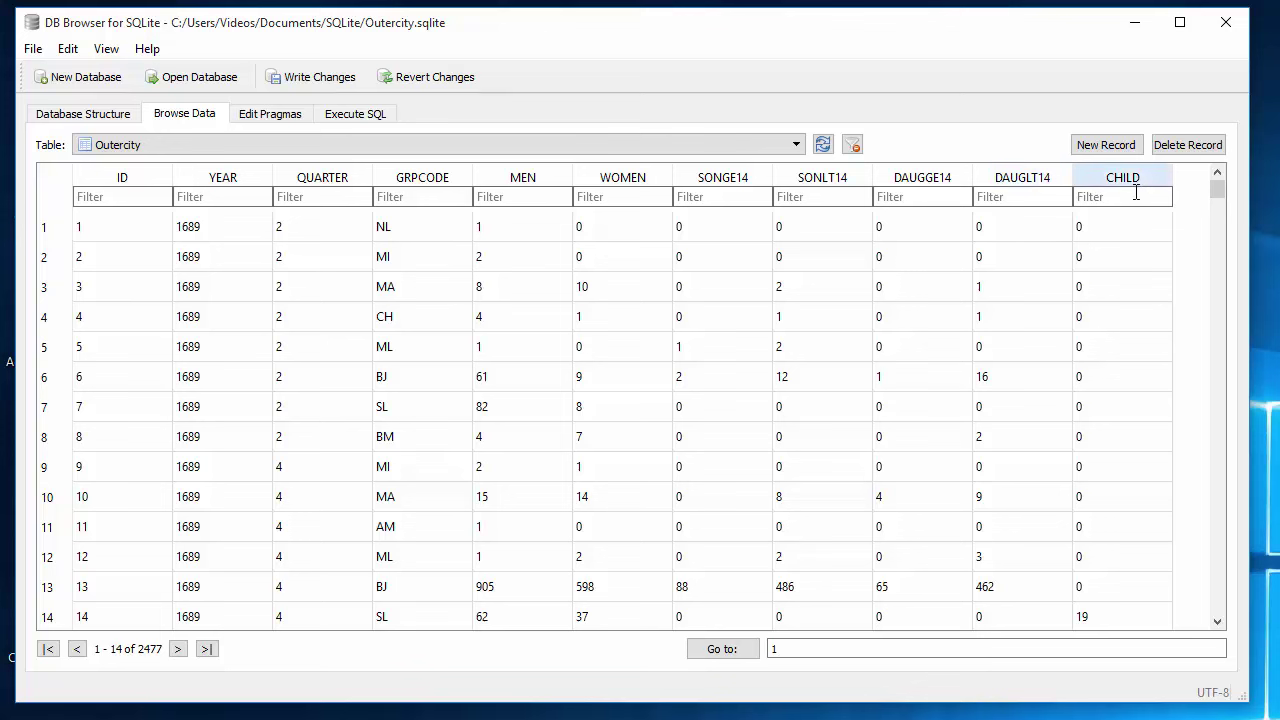
click(360, 115)
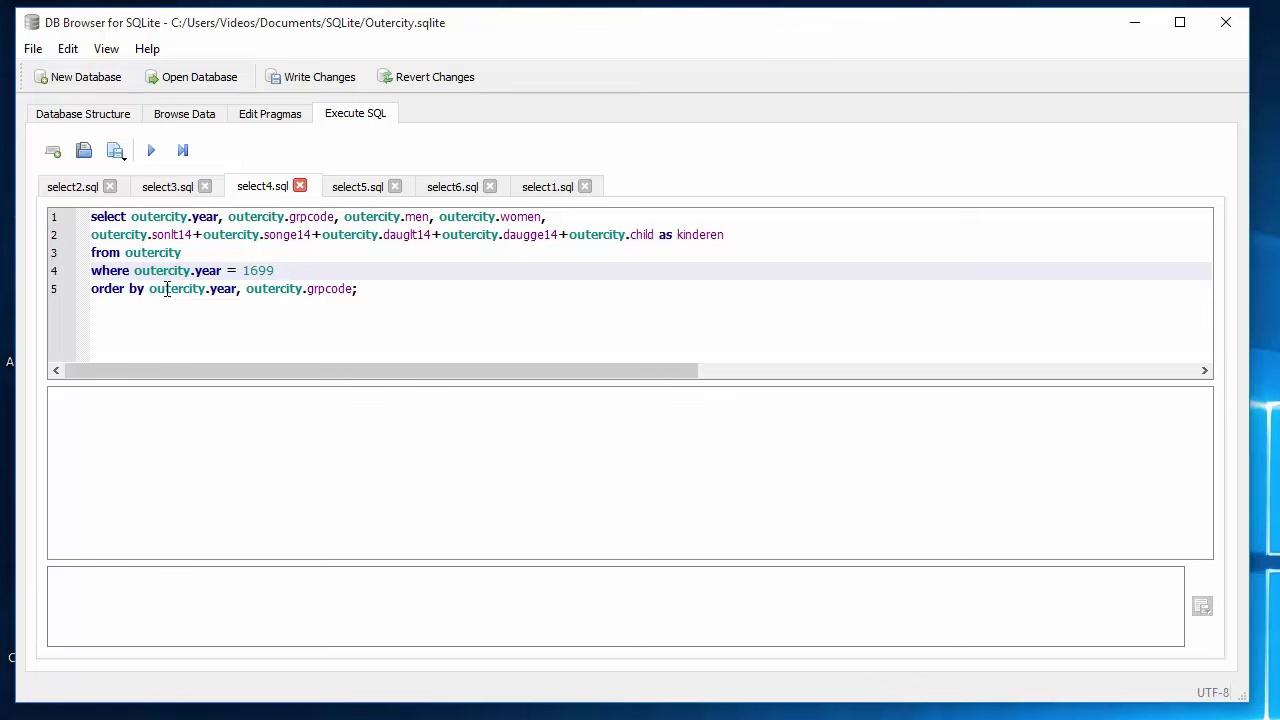
- Remove outercity.year from the order by clause of select4.sql, execute the query and look through the kinderen results
drag(148, 289, 245, 289)
key(Delete)
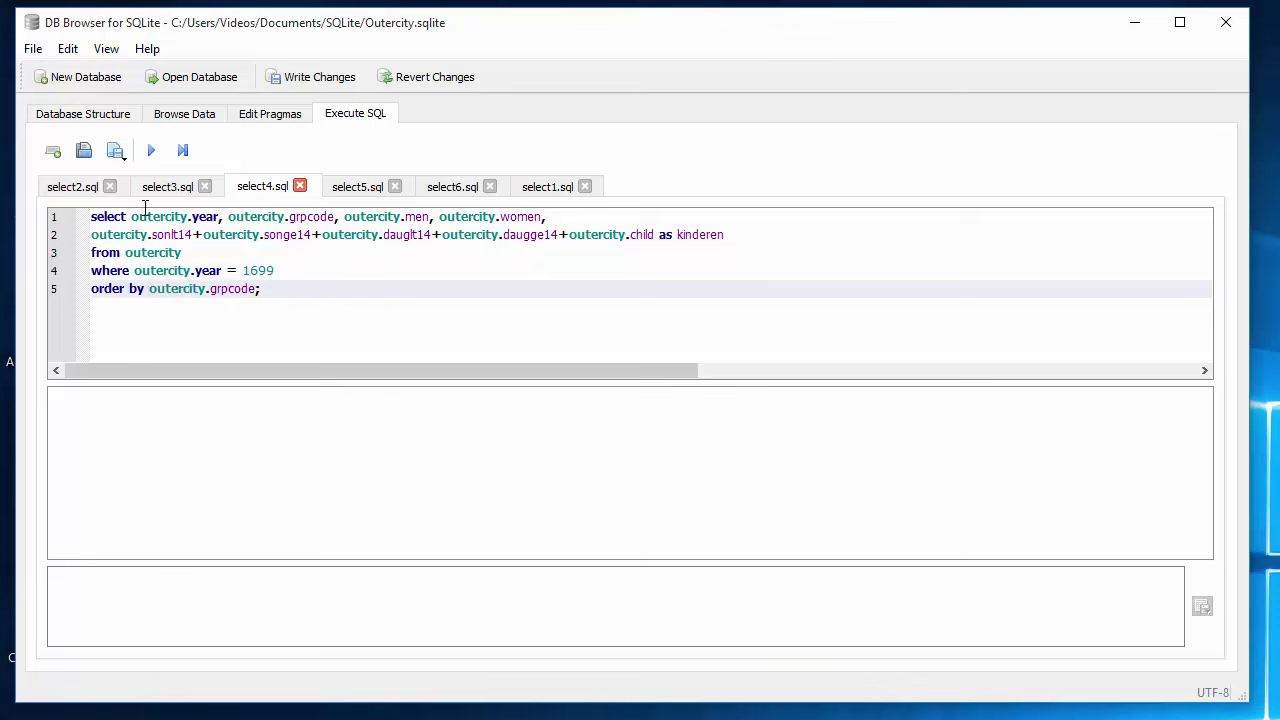
click(151, 151)
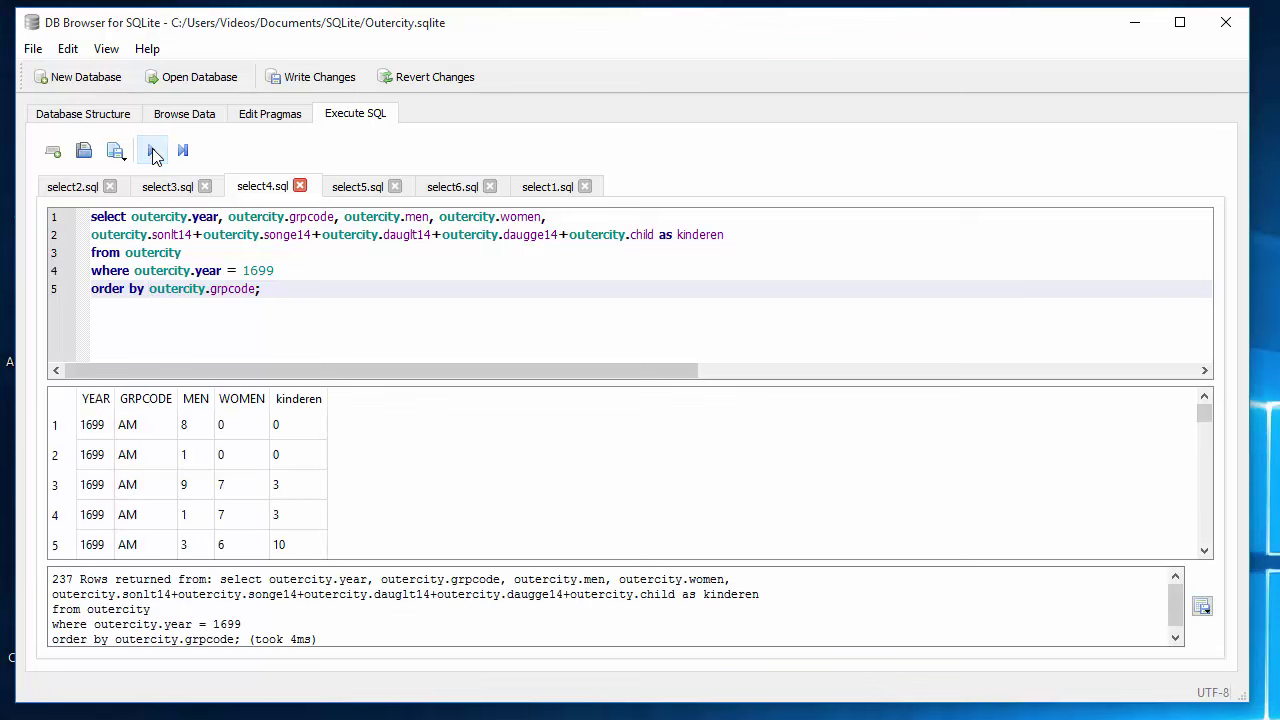
scroll(309, 474, down, 1)
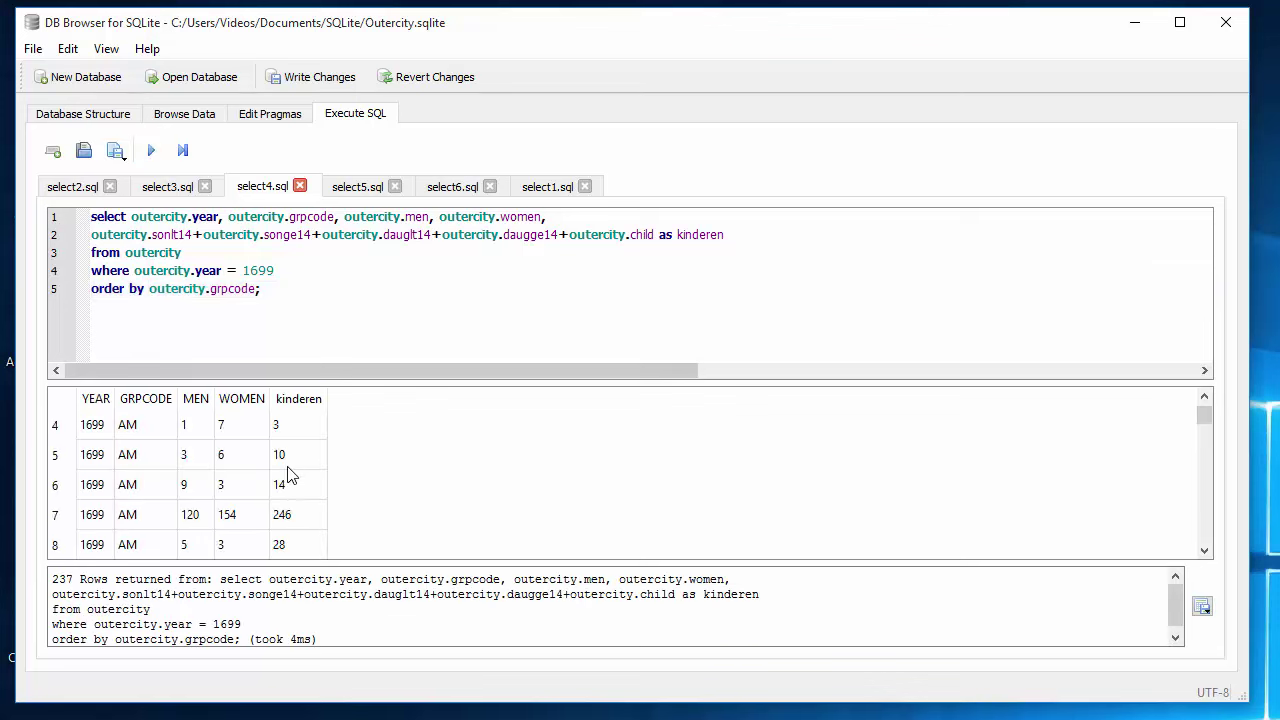
scroll(292, 500, down, 8)
scroll(299, 527, down, 8)
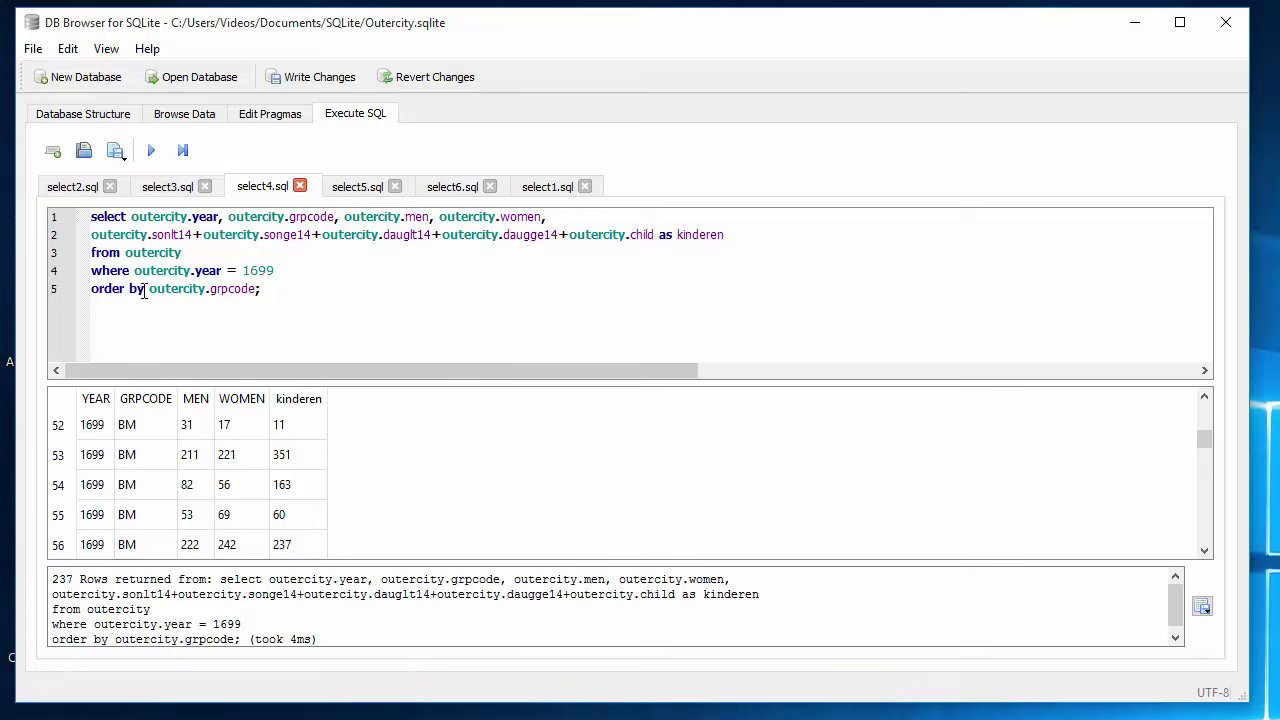
- Change the select4.sql sort column to kinderen, execute the query and look through the sorted rows
drag(147, 289, 255, 302)
click(255, 302)
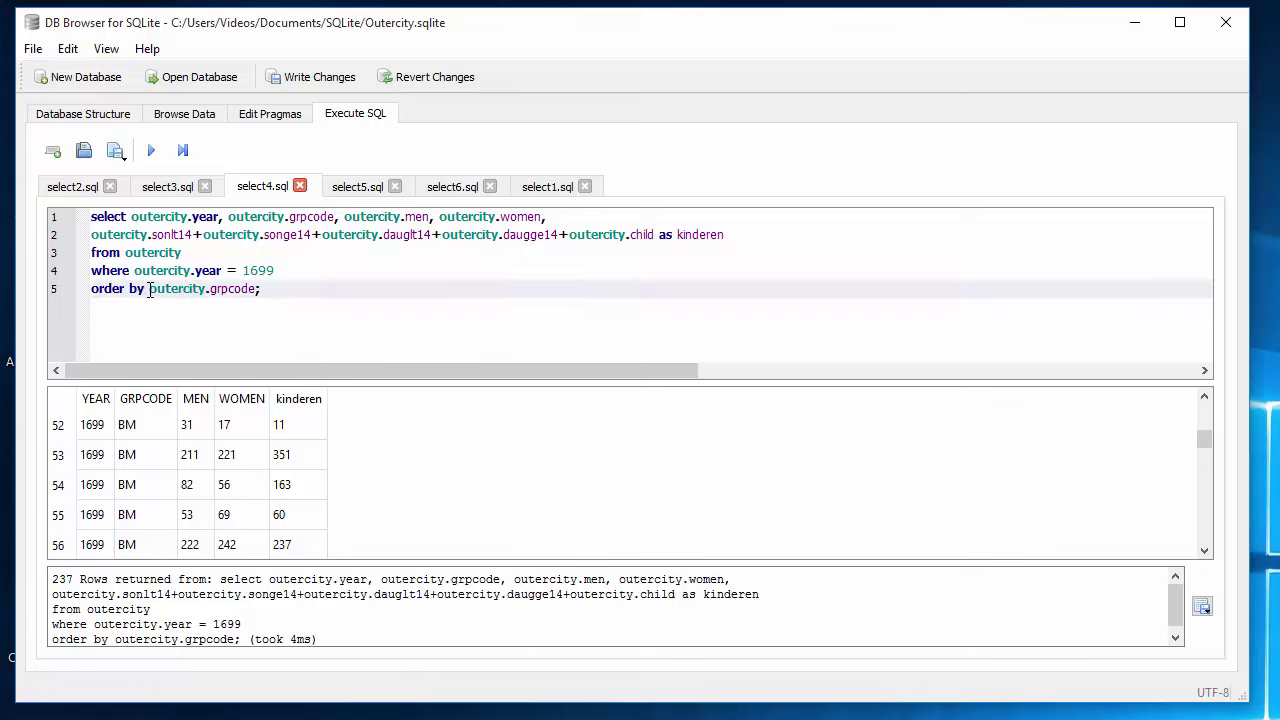
drag(148, 289, 257, 289)
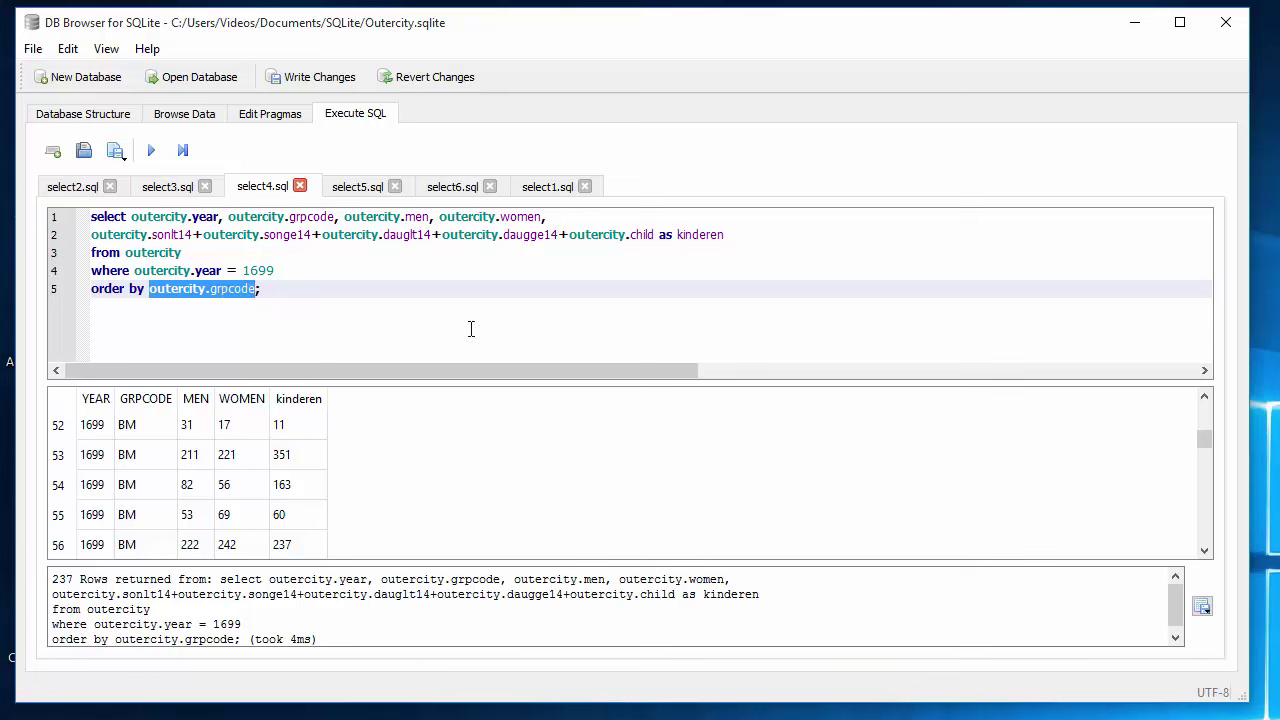
text(kinderen;)
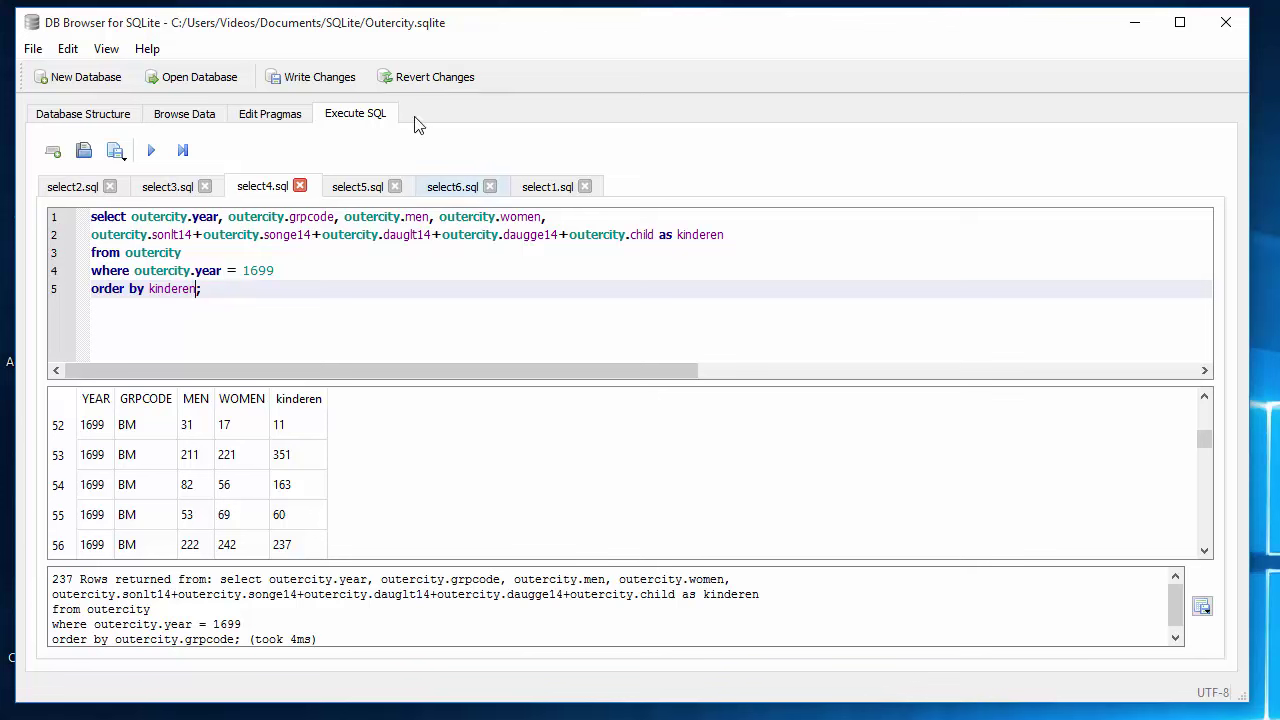
click(155, 152)
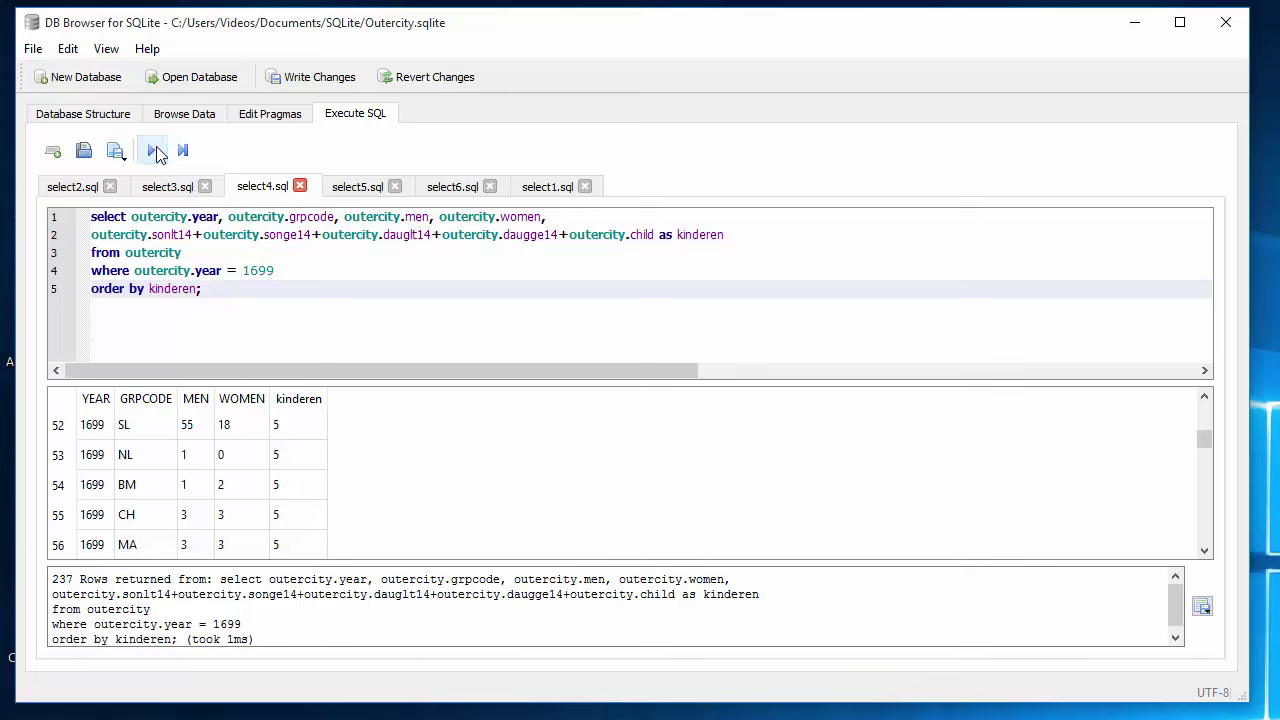
scroll(320, 443, down, 6)
scroll(320, 443, down, 15)
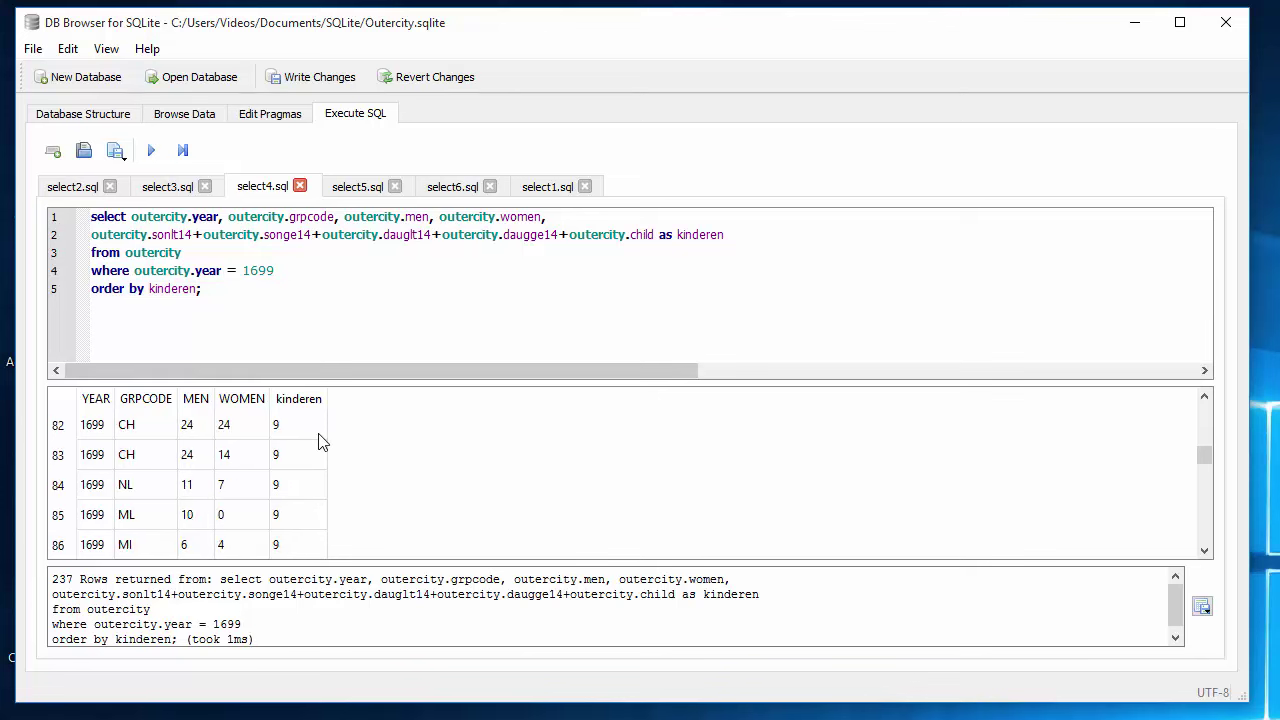
scroll(320, 443, up, 2)
scroll(320, 443, up, 20)
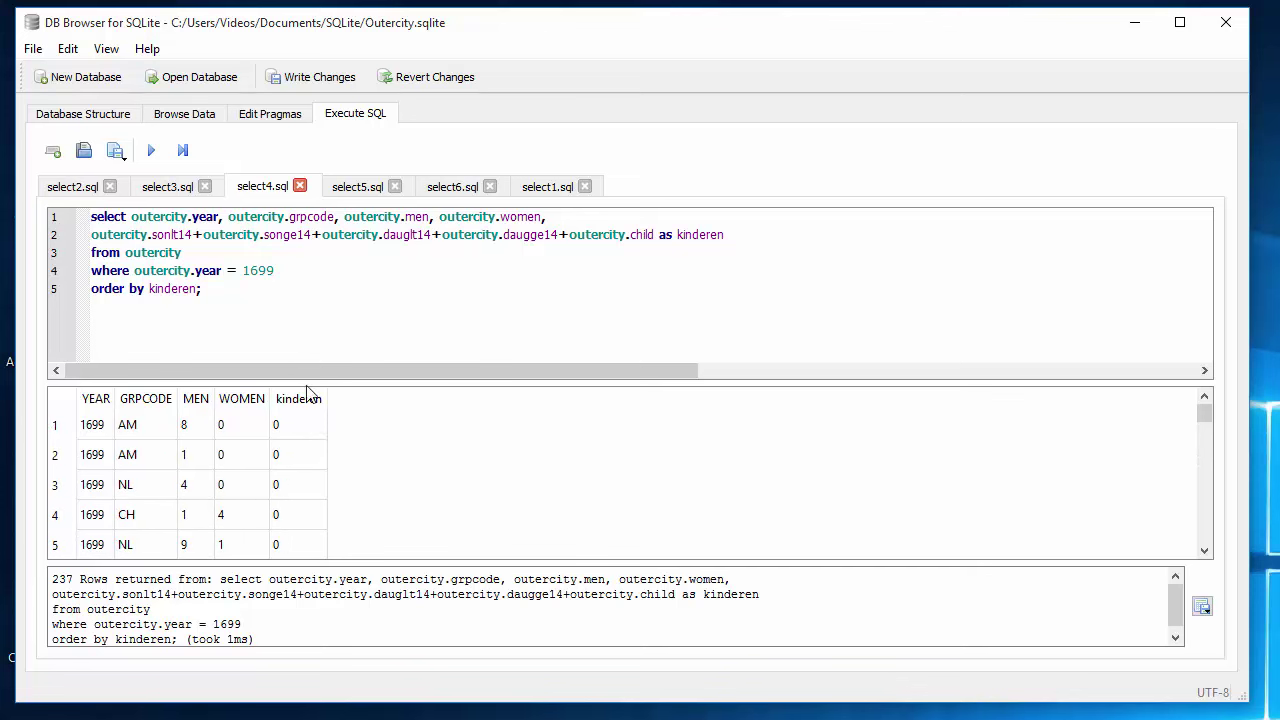
- Replace the column name in the order by clause of select4.sql with column number 4
drag(149, 289, 197, 289)
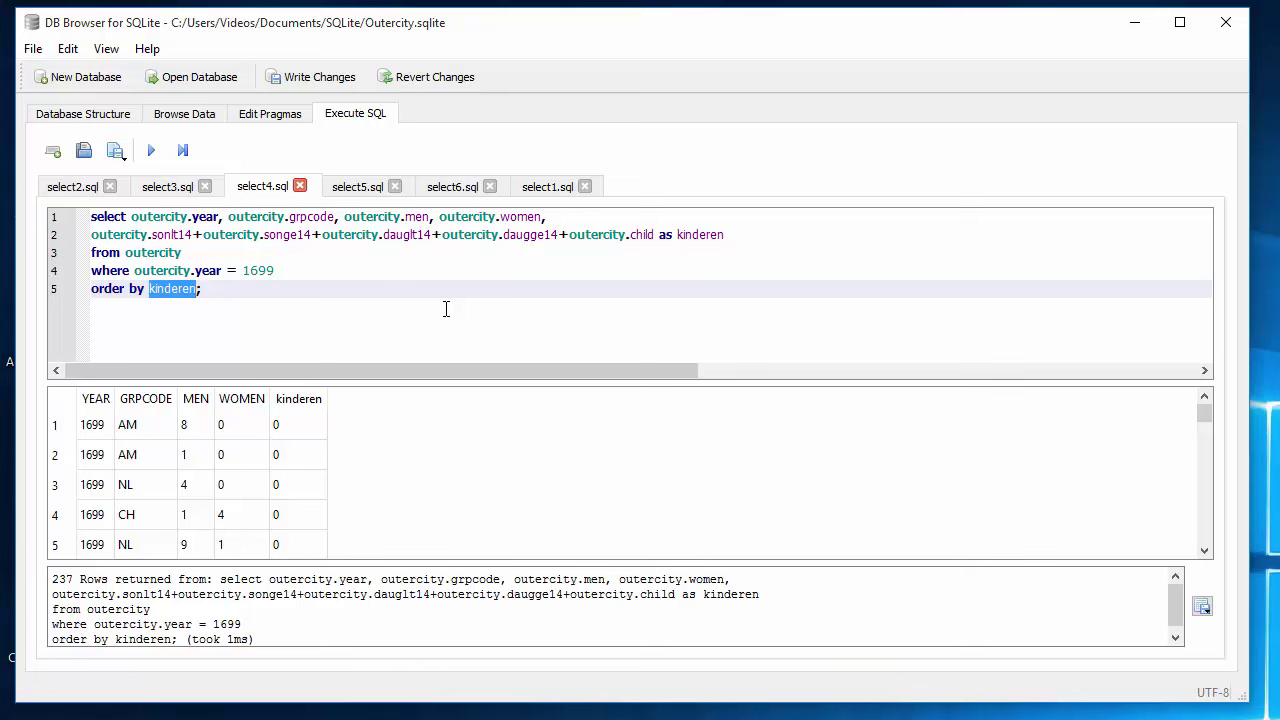
text(5)
key(BackSpace)
text(4)
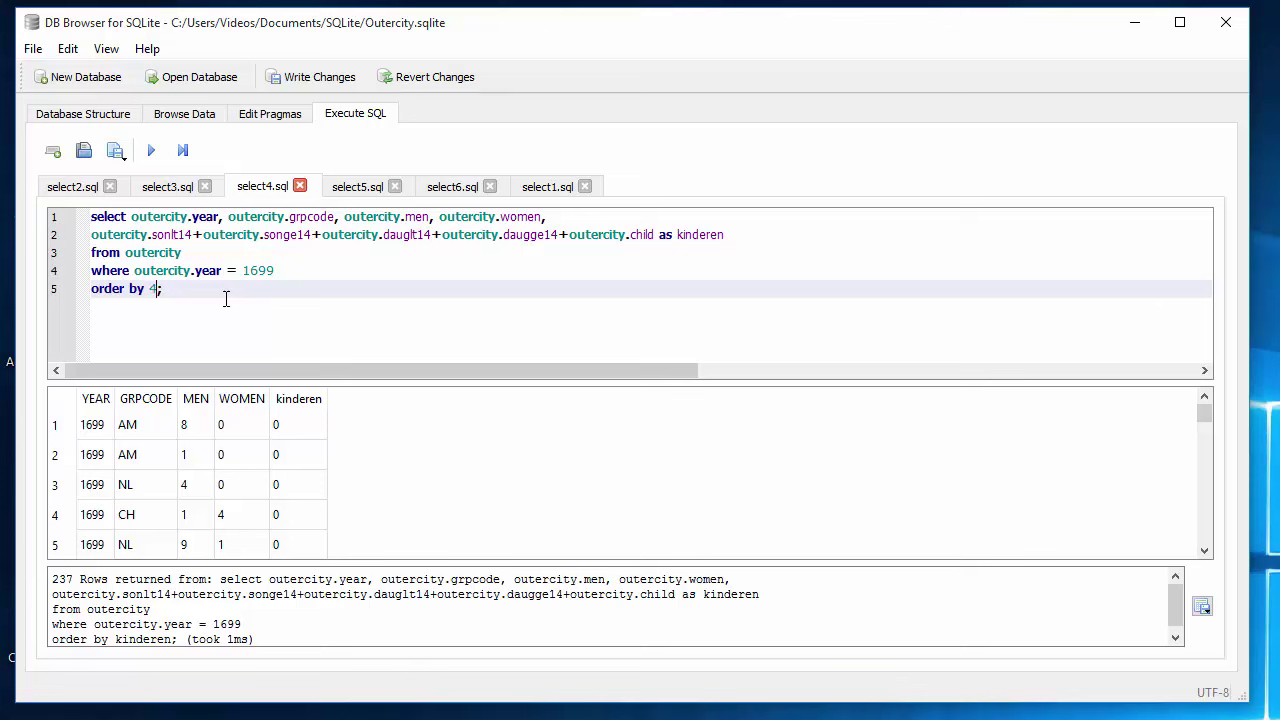